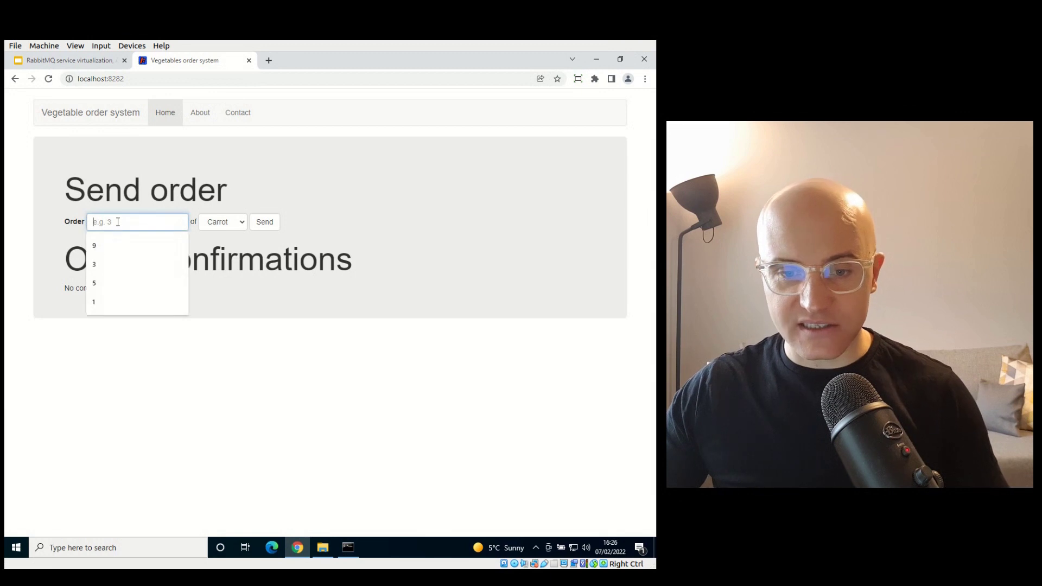
Step: Send an order for 5 carrots in the Vegetable order system and check the order confirmations
{"action": "left_click", "coordinate": [105, 270]}
{"action": "left_click", "coordinate": [263, 224]}
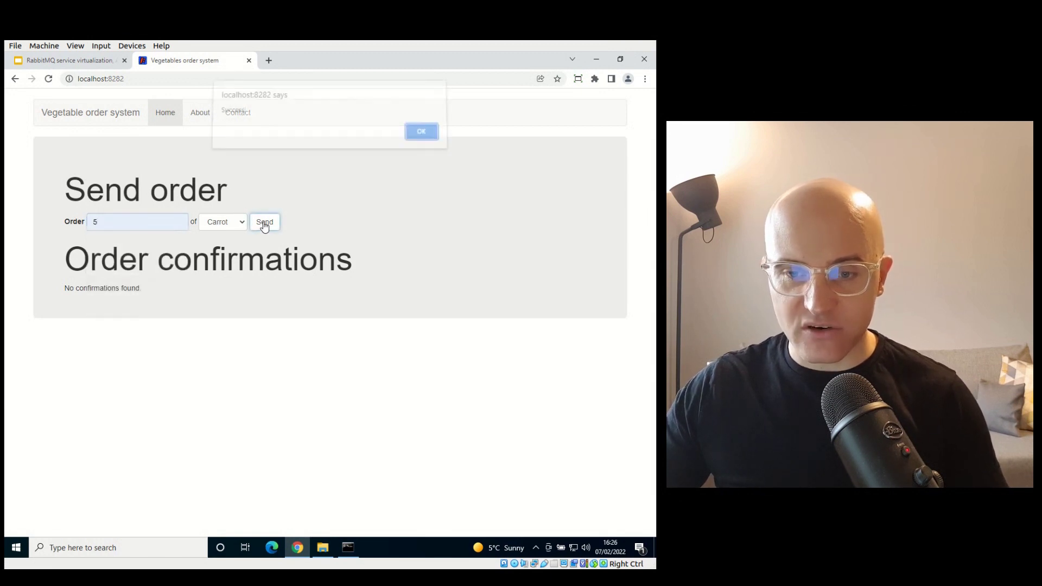
{"action": "left_click", "coordinate": [422, 136]}
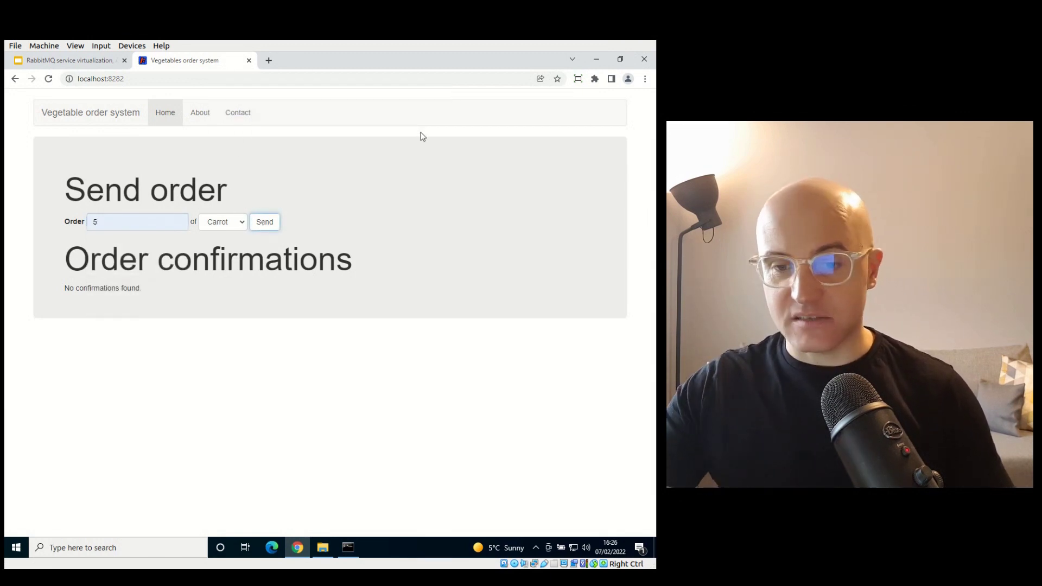
{"action": "left_click_drag", "start_coordinate": [63, 292], "coordinate": [161, 292]}
{"action": "left_click", "coordinate": [160, 292]}
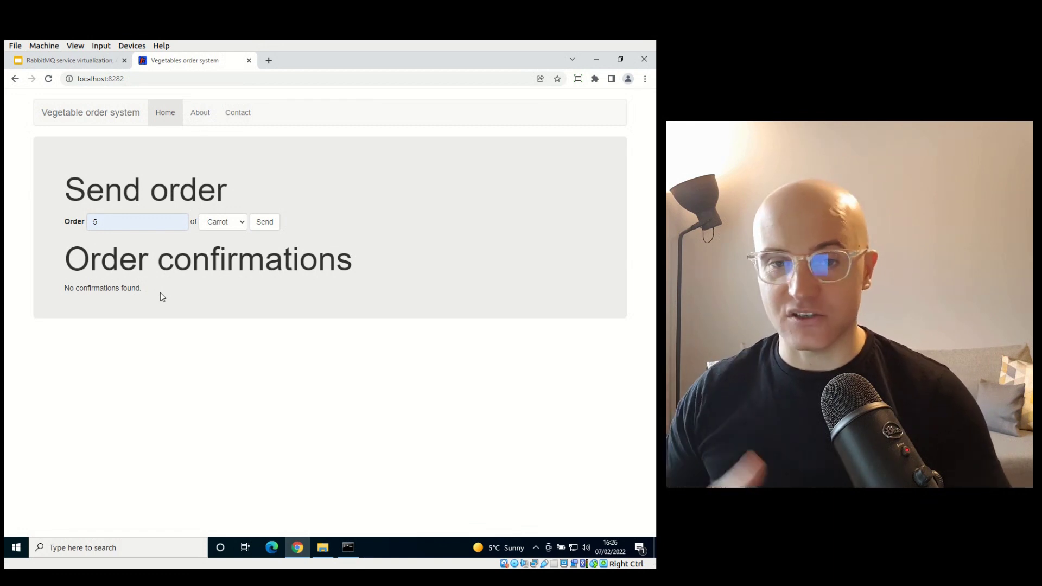
Step: View the Traffic Parrot test diagram slide, and extract the trafficparrot-windows-x64-jre-5.31.2 archive into the _tmp folder in File Explorer
{"action": "left_click", "coordinate": [80, 60]}
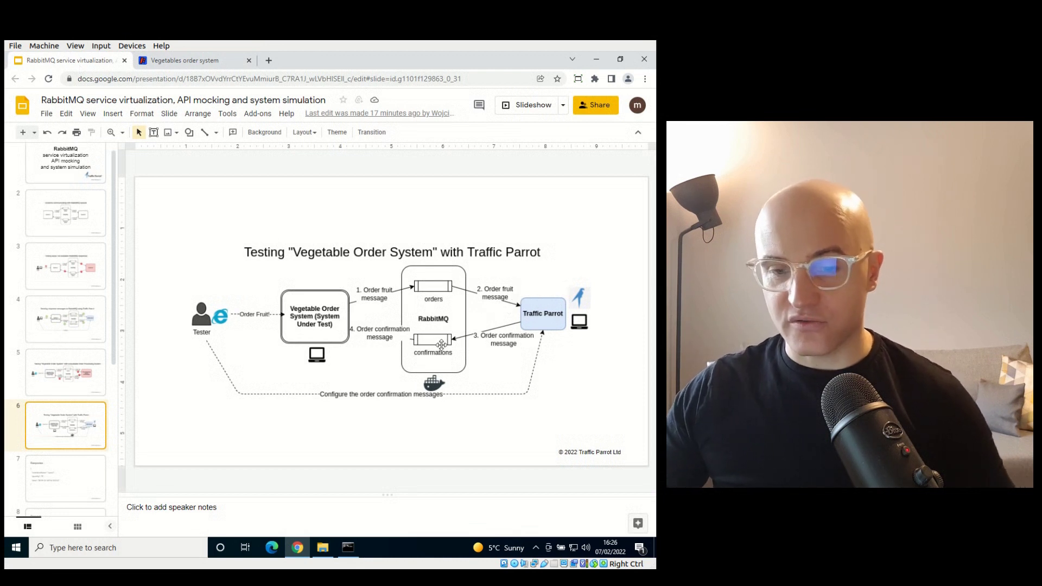
{"action": "left_click", "coordinate": [323, 547]}
{"action": "left_click", "coordinate": [162, 134]}
{"action": "left_click", "coordinate": [137, 179]}
{"action": "right_click", "coordinate": [137, 179]}
{"action": "left_click", "coordinate": [326, 283]}
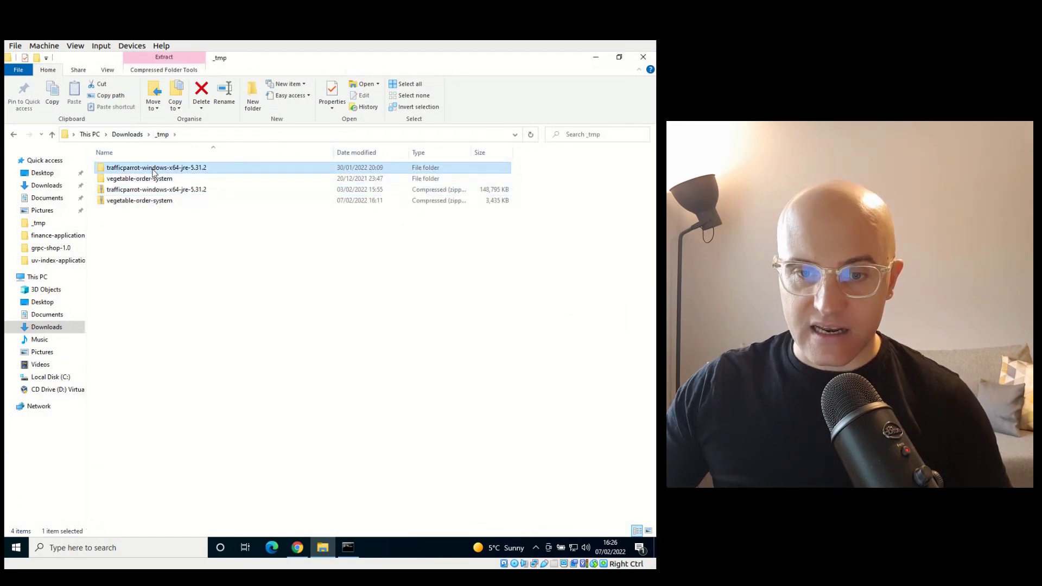
Step: Launch Traffic Parrot's start application from the extracted folder and open localhost:8080 in a new Chrome tab
{"action": "double_click", "coordinate": [135, 168]}
{"action": "double_click", "coordinate": [98, 344]}
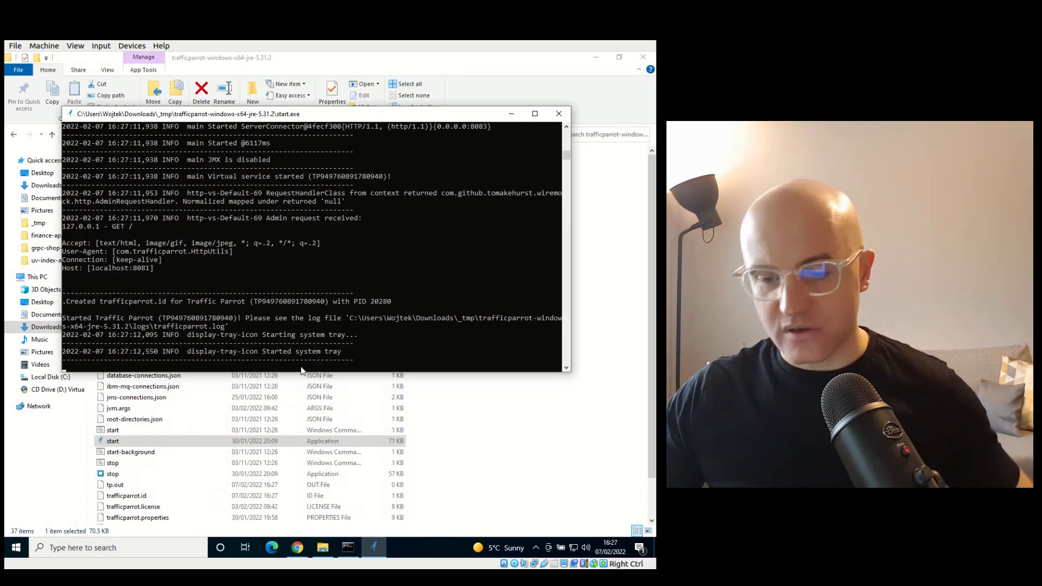
{"action": "left_click", "coordinate": [297, 548]}
{"action": "left_click", "coordinate": [263, 60]}
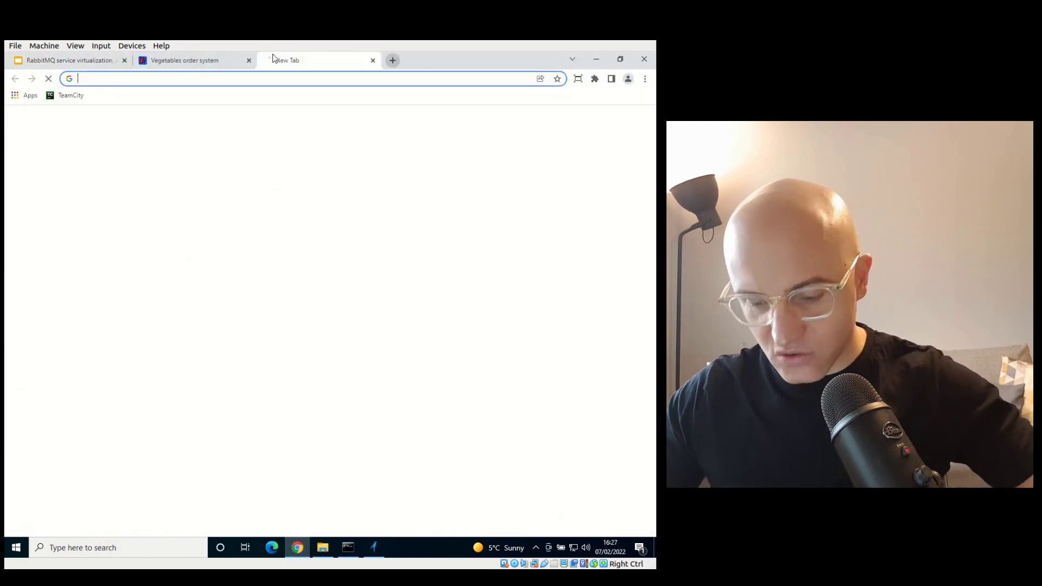
{"action": "type", "text": "lo"}
{"action": "key", "text": "Return"}
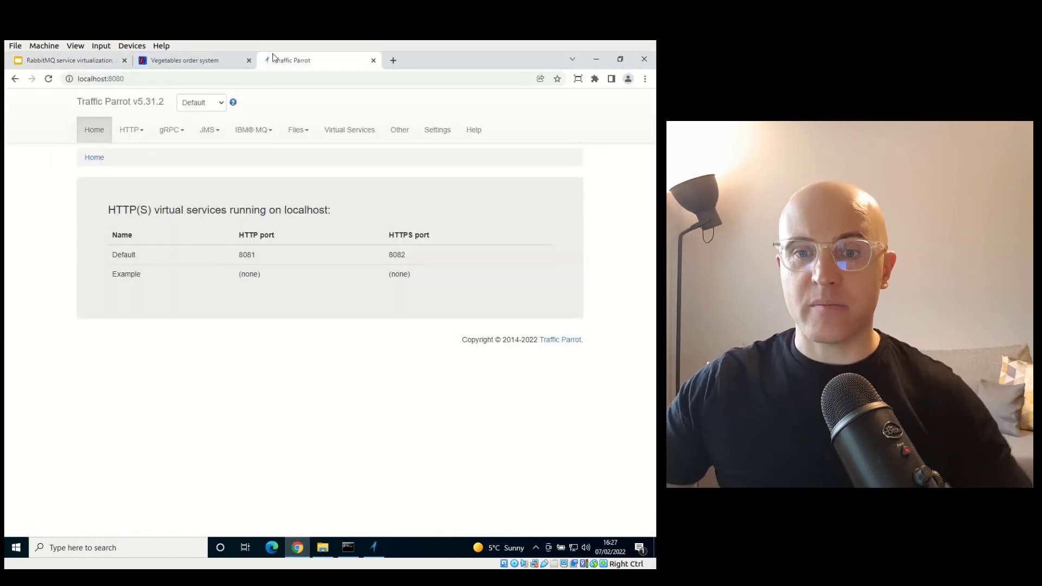
Step: Start a new JMS queue mapping with "orders" as the request destination and "confirmations" as the response destination
{"action": "left_click", "coordinate": [219, 140]}
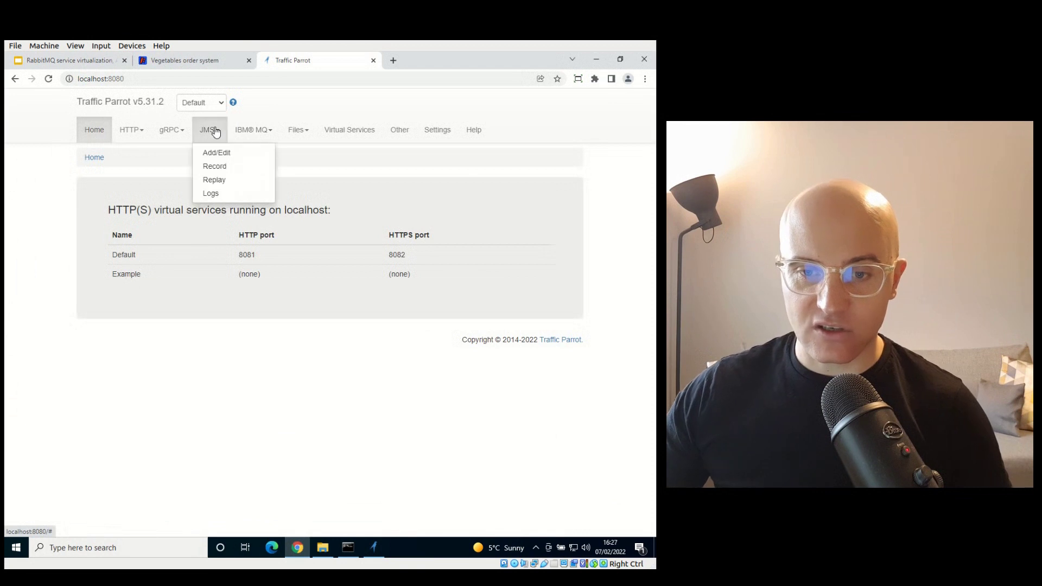
{"action": "left_click", "coordinate": [218, 154]}
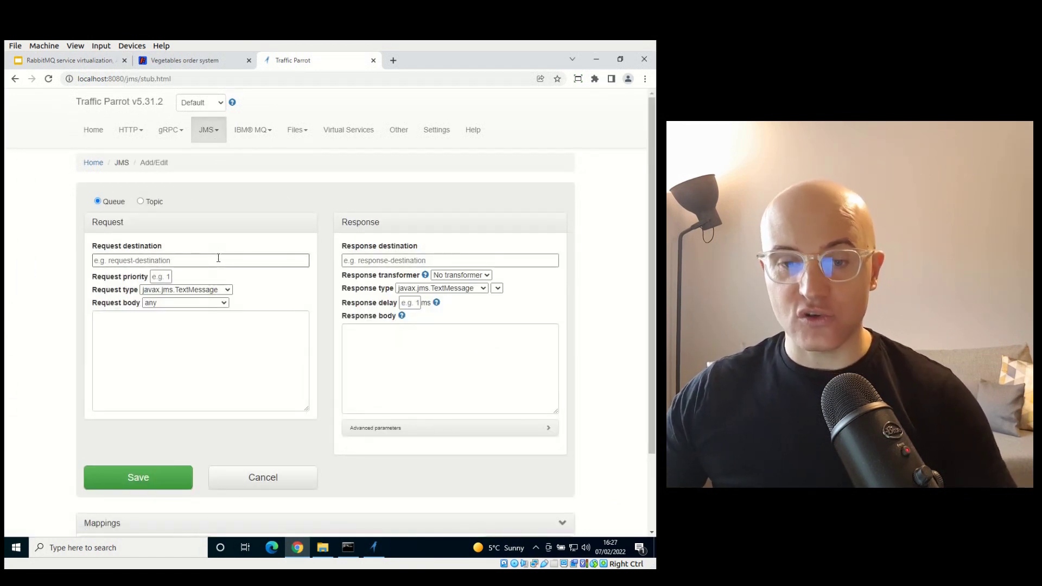
{"action": "left_click", "coordinate": [218, 259]}
{"action": "left_click", "coordinate": [139, 302]}
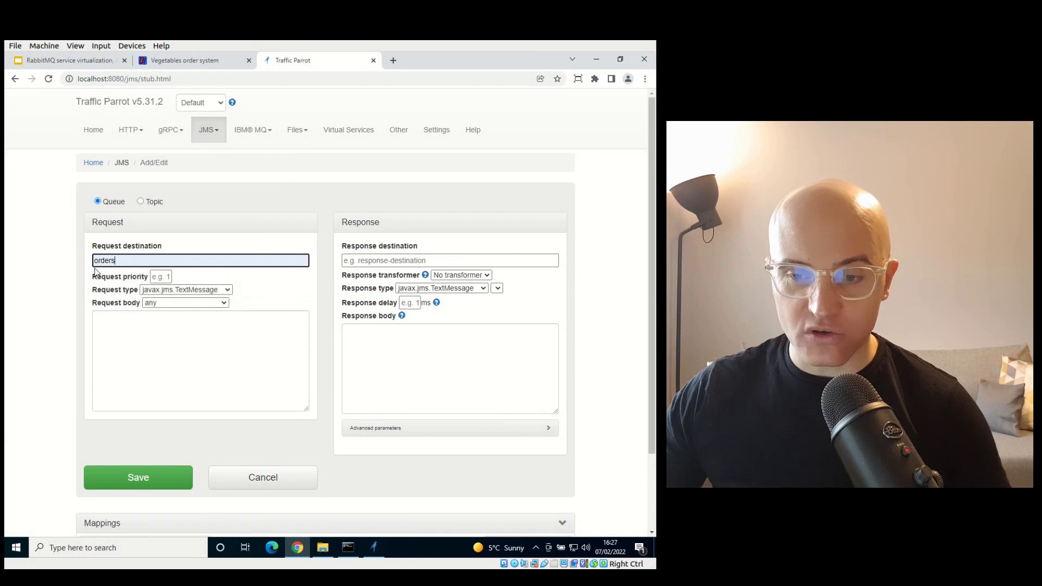
{"action": "left_click", "coordinate": [393, 260]}
{"action": "left_click", "coordinate": [382, 279]}
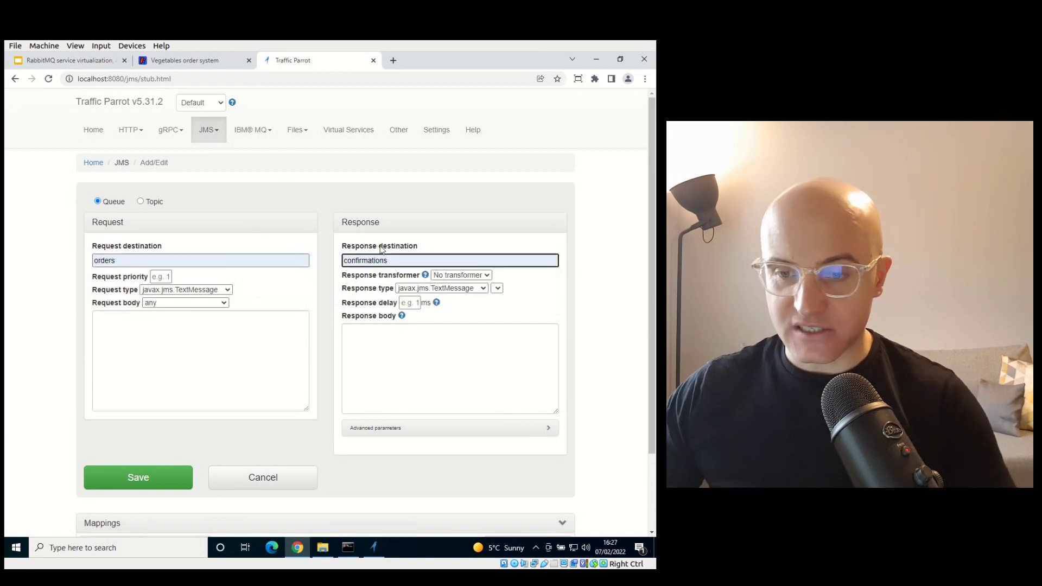
Step: Copy the sample JSON with orderItemName, quantity and date from the Response slide of the RabbitMQ presentation
{"action": "left_click", "coordinate": [62, 62]}
{"action": "scroll", "coordinate": [69, 303], "scroll_direction": "down", "scroll_amount": 2}
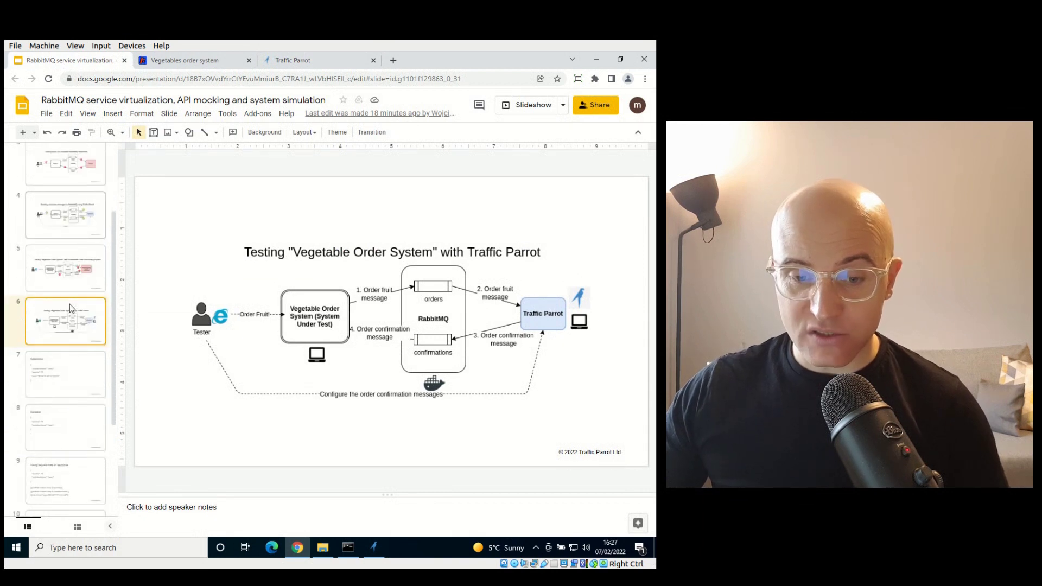
{"action": "left_click", "coordinate": [66, 368]}
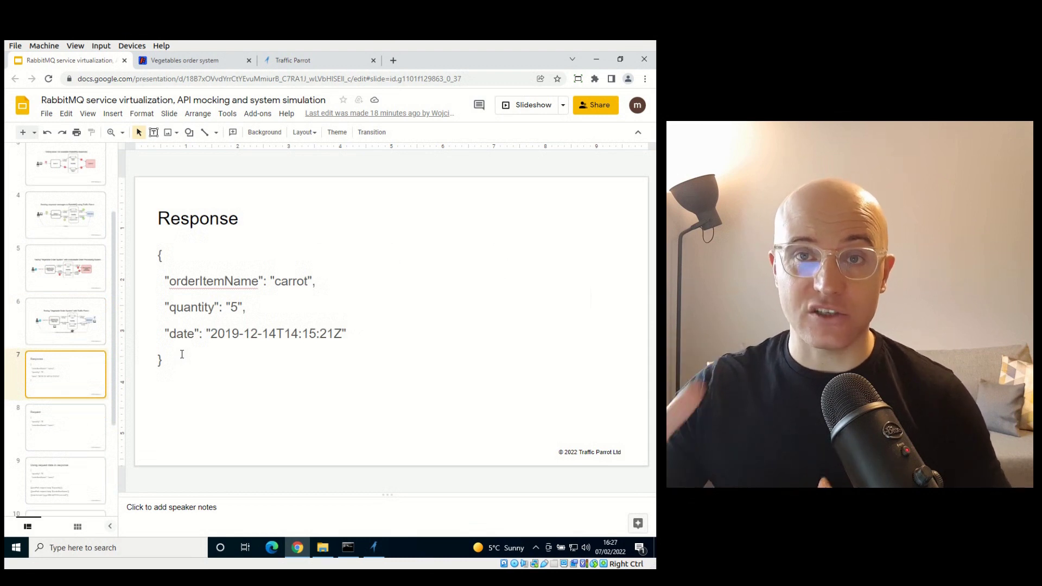
{"action": "double_click", "coordinate": [147, 273]}
{"action": "key", "text": "ctrl+c"}
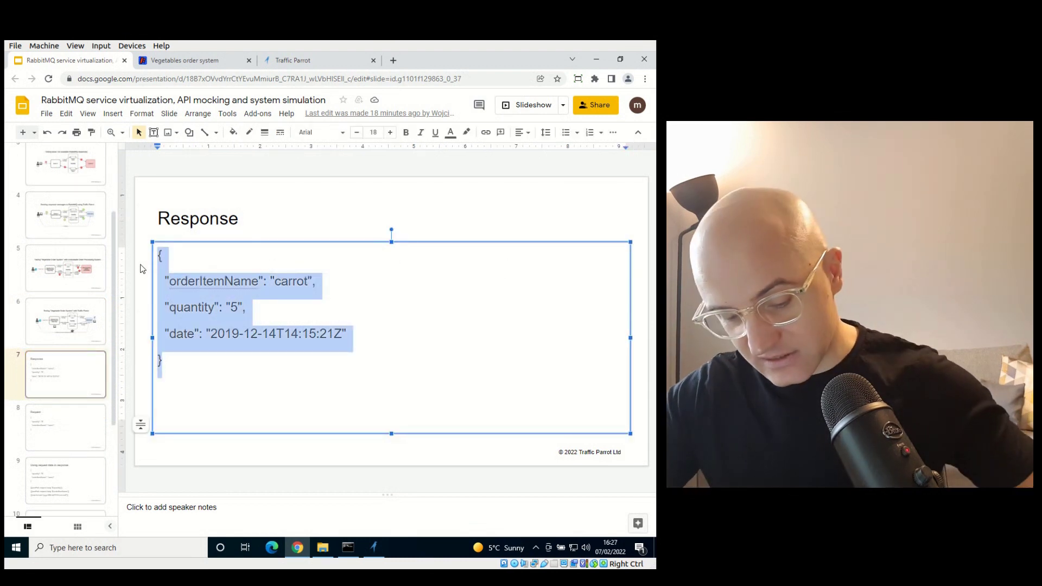
{"action": "left_click", "coordinate": [202, 293]}
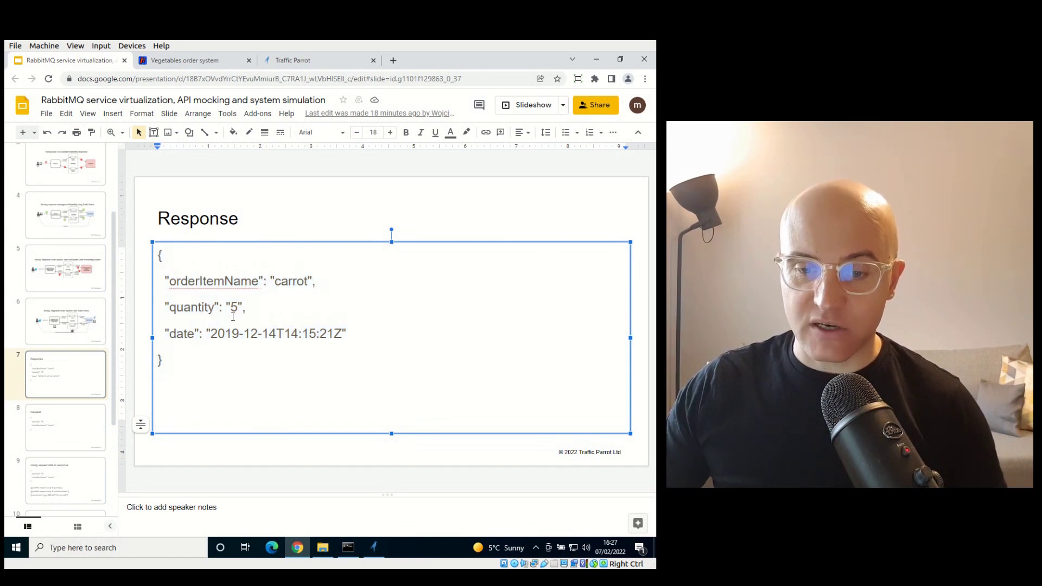
Step: Paste the copied JSON as the JMS mapping's response body in Traffic Parrot and save the mapping
{"action": "left_click", "coordinate": [327, 60]}
{"action": "left_click", "coordinate": [411, 348]}
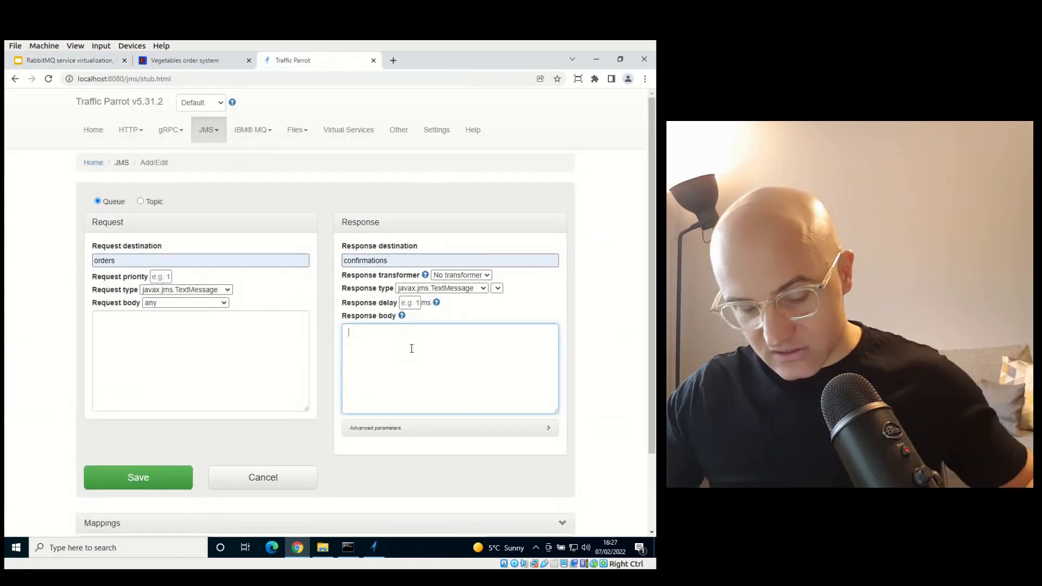
{"action": "key", "text": "ctrl+v"}
{"action": "left_click", "coordinate": [154, 478]}
{"action": "scroll", "coordinate": [248, 196], "scroll_direction": "down", "scroll_amount": 2}
Step: Open the JMS replay page and show its list of mappings
{"action": "left_click", "coordinate": [215, 137]}
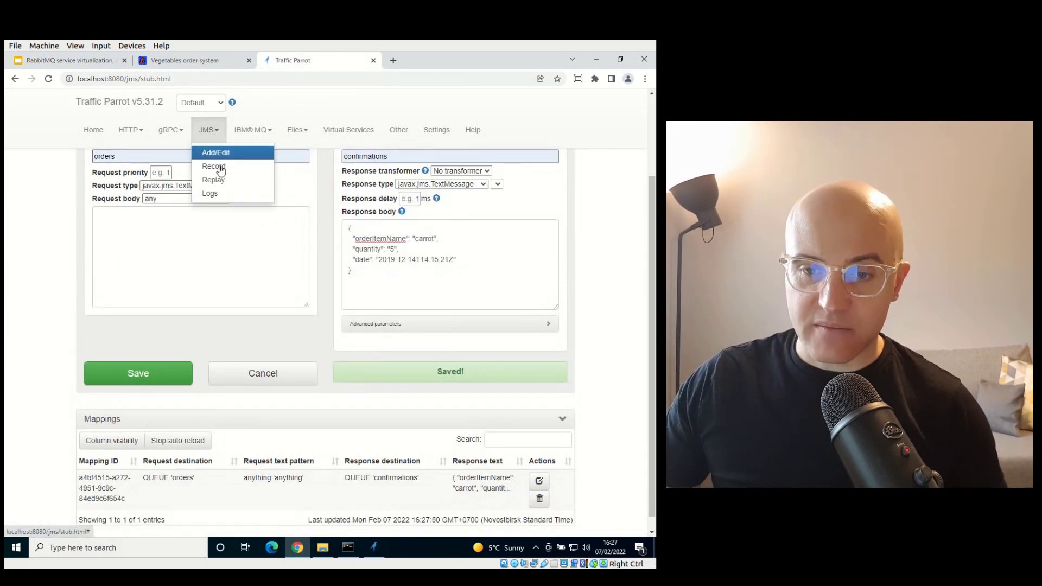
{"action": "left_click", "coordinate": [217, 180]}
{"action": "scroll", "coordinate": [319, 332], "scroll_direction": "down", "scroll_amount": 2}
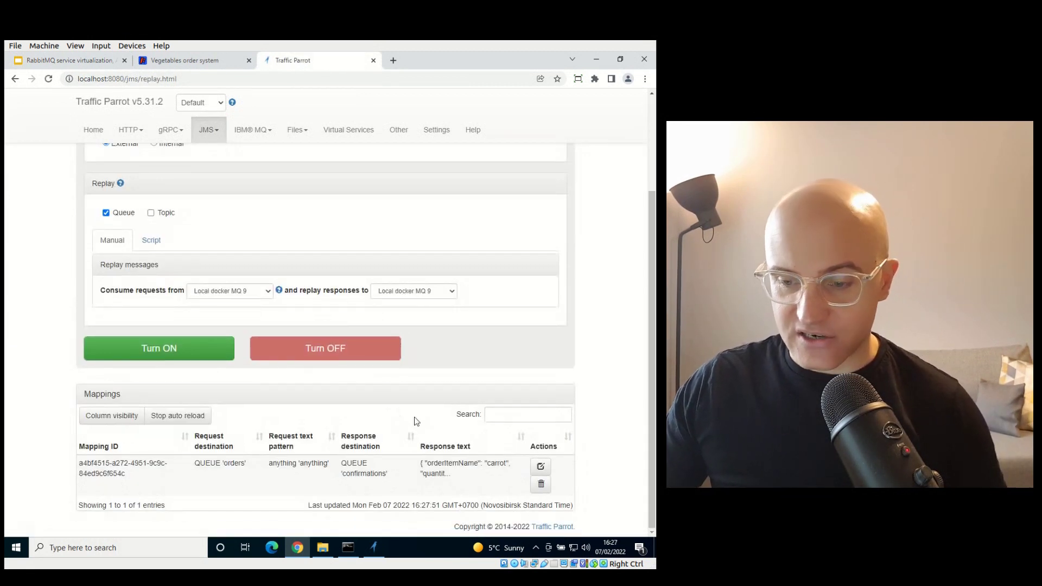
Step: Examine the saved mapping's request queue, response queue and response body without changing them
{"action": "left_click_drag", "start_coordinate": [190, 465], "coordinate": [251, 467]}
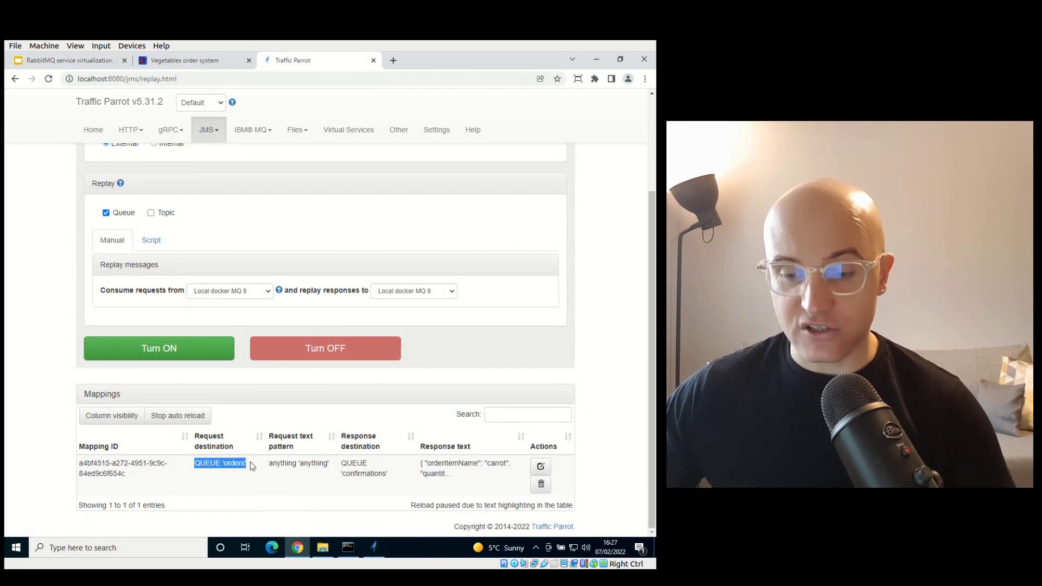
{"action": "left_click_drag", "start_coordinate": [343, 462], "coordinate": [400, 476]}
{"action": "left_click", "coordinate": [540, 466]}
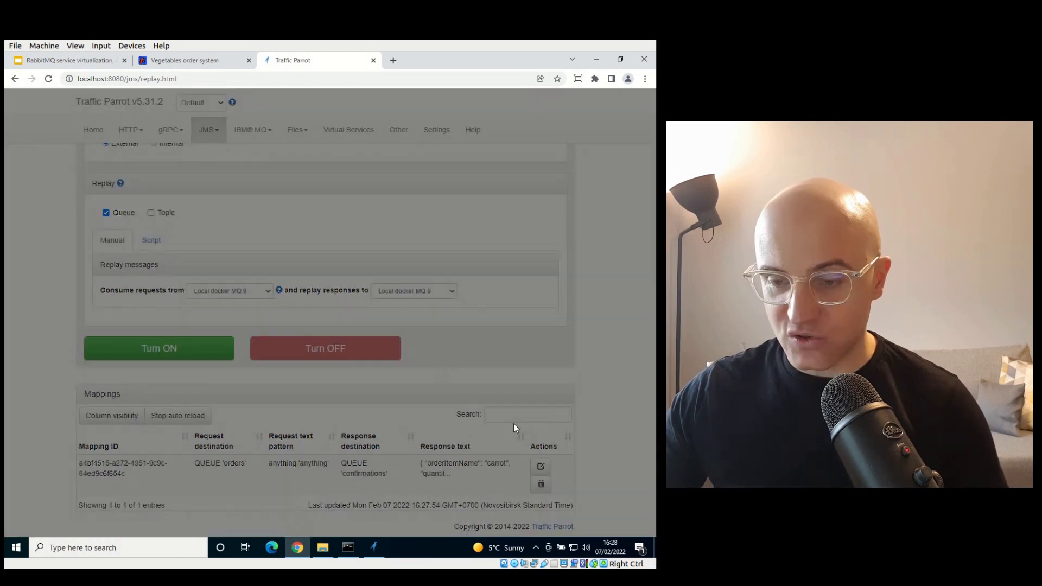
{"action": "left_click_drag", "start_coordinate": [377, 342], "coordinate": [334, 272]}
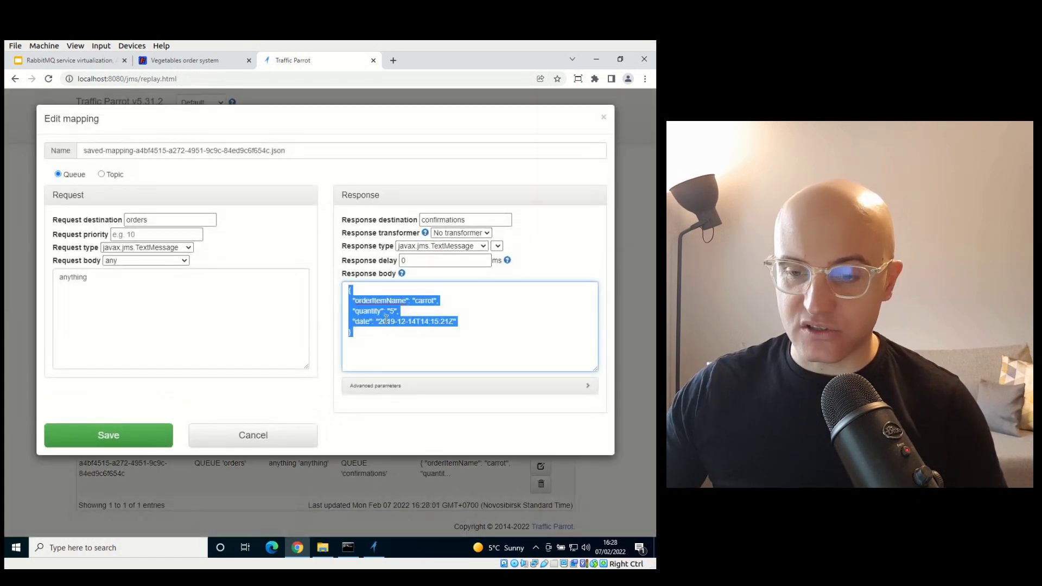
{"action": "left_click", "coordinate": [272, 433]}
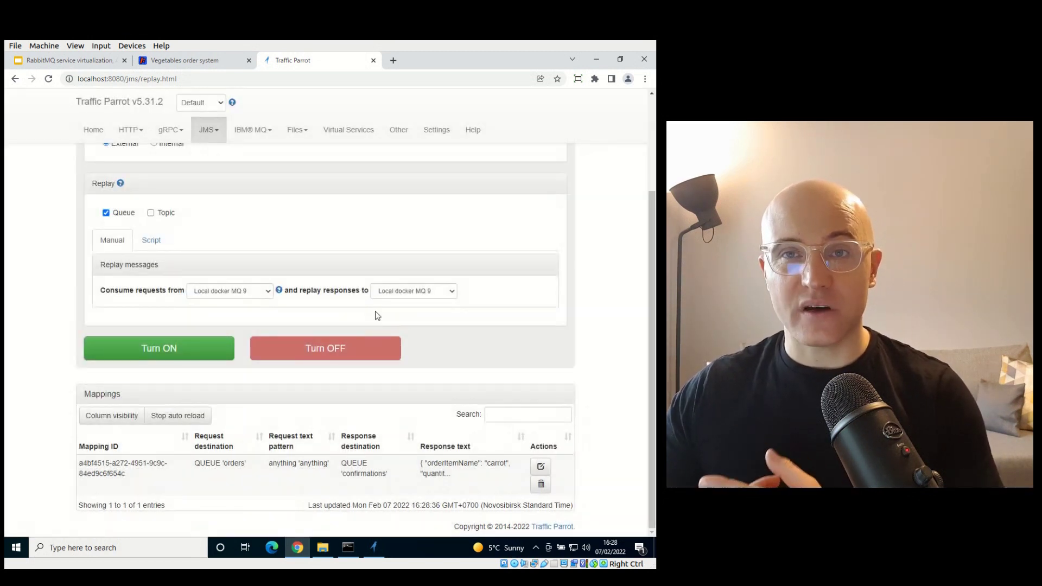
Step: Open jms-connections.json from the trafficparrot-windows-x64-jre-5.31.2 folder in Notepad++
{"action": "left_click", "coordinate": [322, 549]}
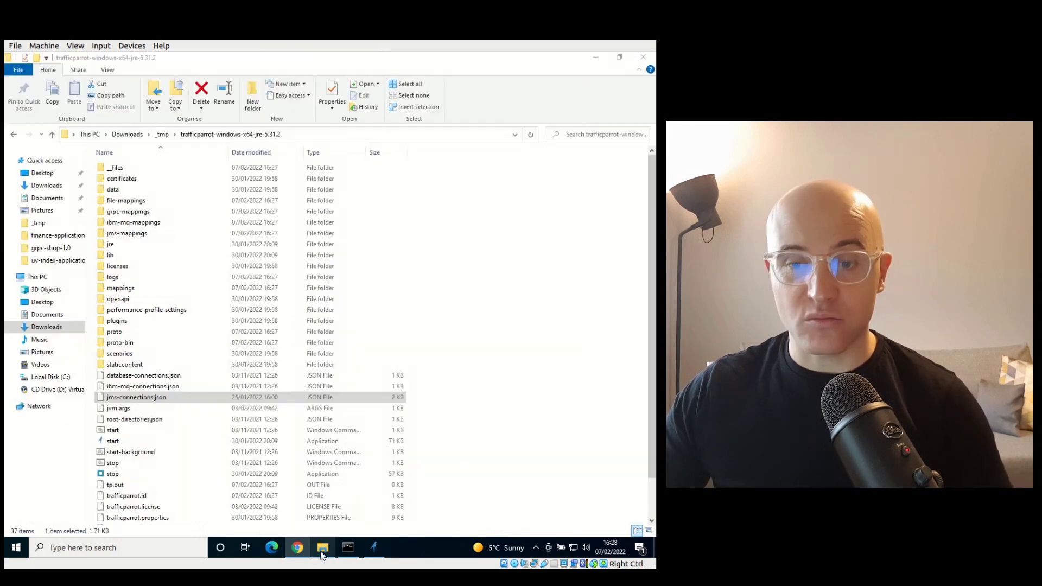
{"action": "right_click", "coordinate": [129, 401]}
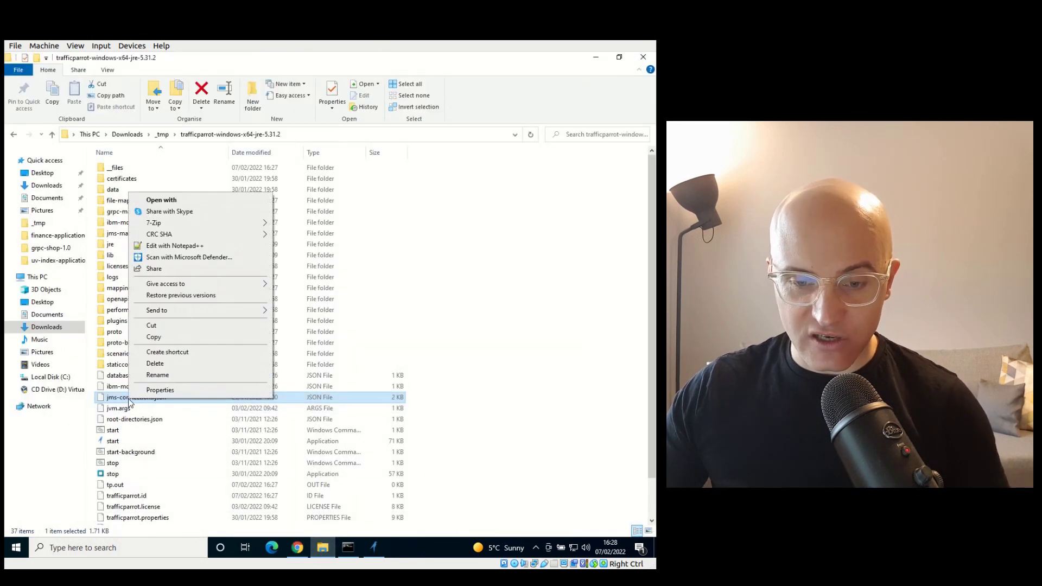
{"action": "left_click", "coordinate": [191, 250]}
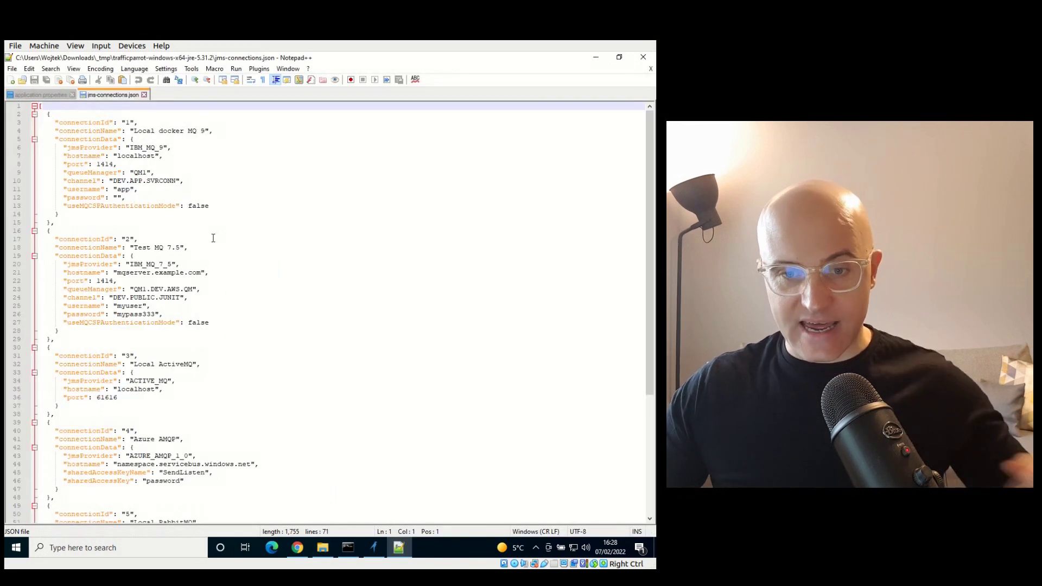
Step: Rename the Local RabbitMQ connection to "My RabbitMQ", set its hostname to 10.0.2.2, and save the file
{"action": "scroll", "coordinate": [182, 196], "scroll_direction": "down", "scroll_amount": 6}
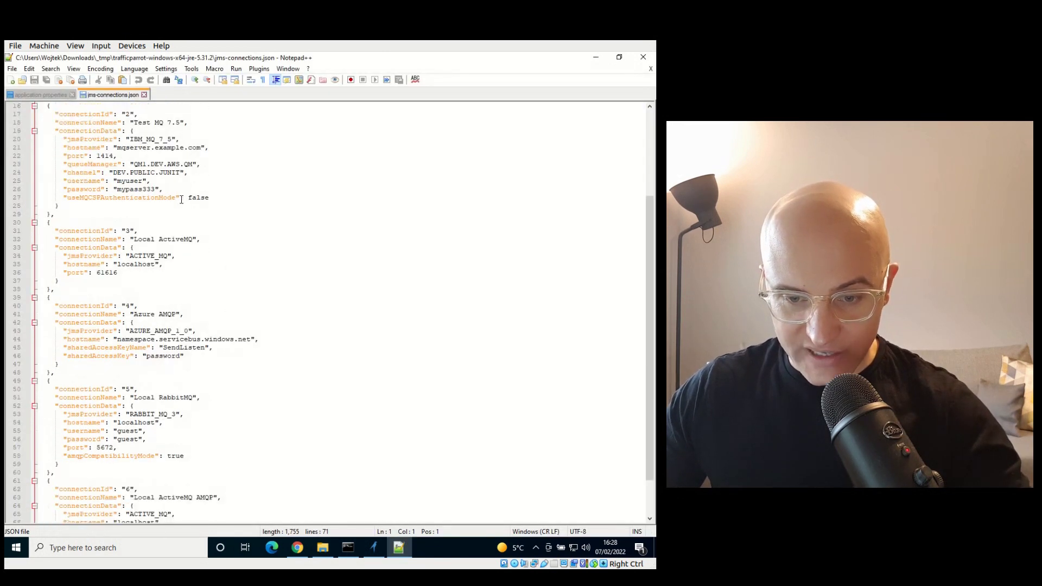
{"action": "scroll", "coordinate": [181, 199], "scroll_direction": "down", "scroll_amount": 1}
{"action": "left_click_drag", "start_coordinate": [79, 414], "coordinate": [9, 328]}
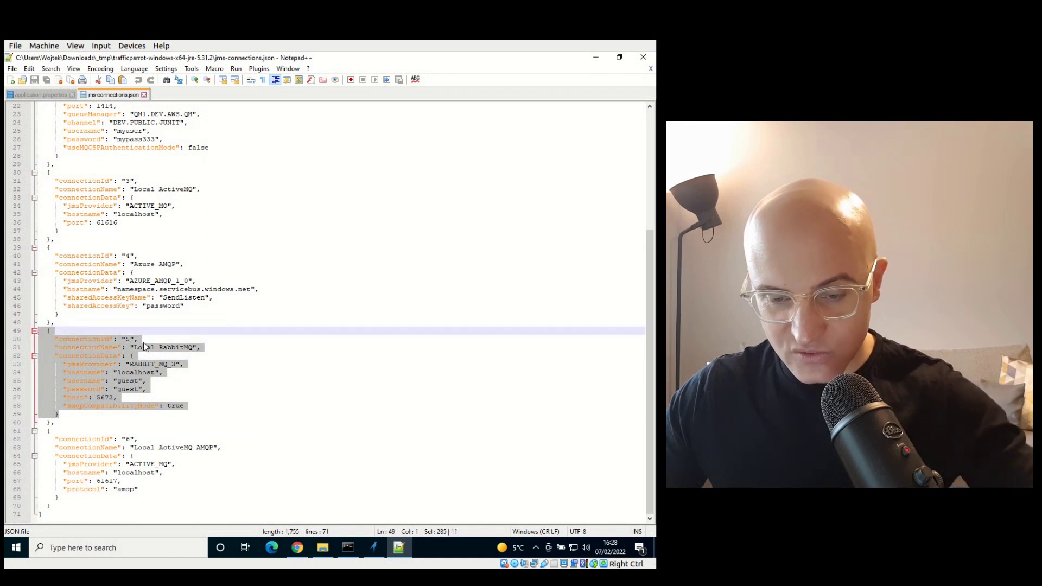
{"action": "double_click", "coordinate": [143, 348]}
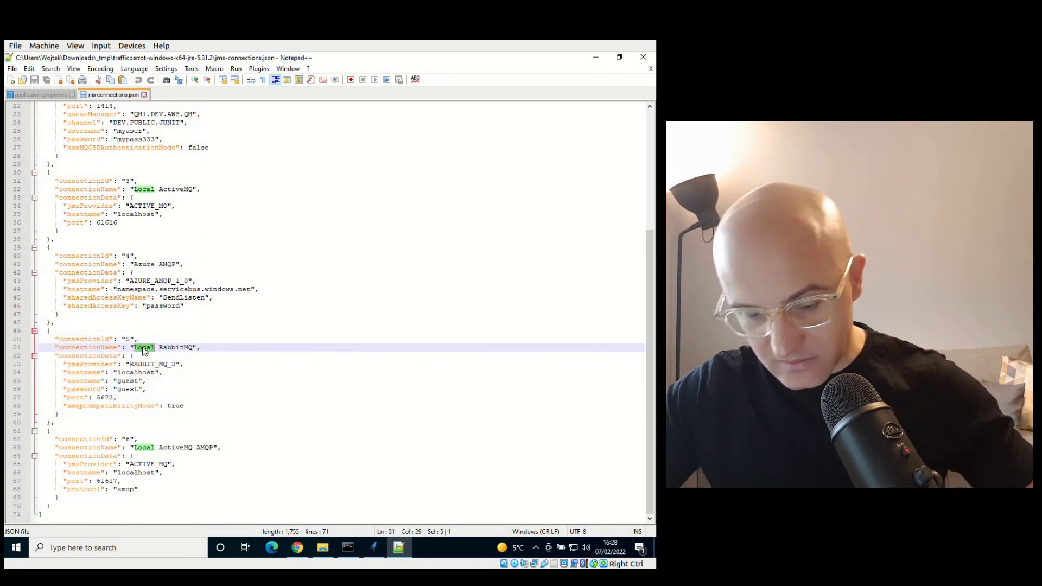
{"action": "type", "text": "My"}
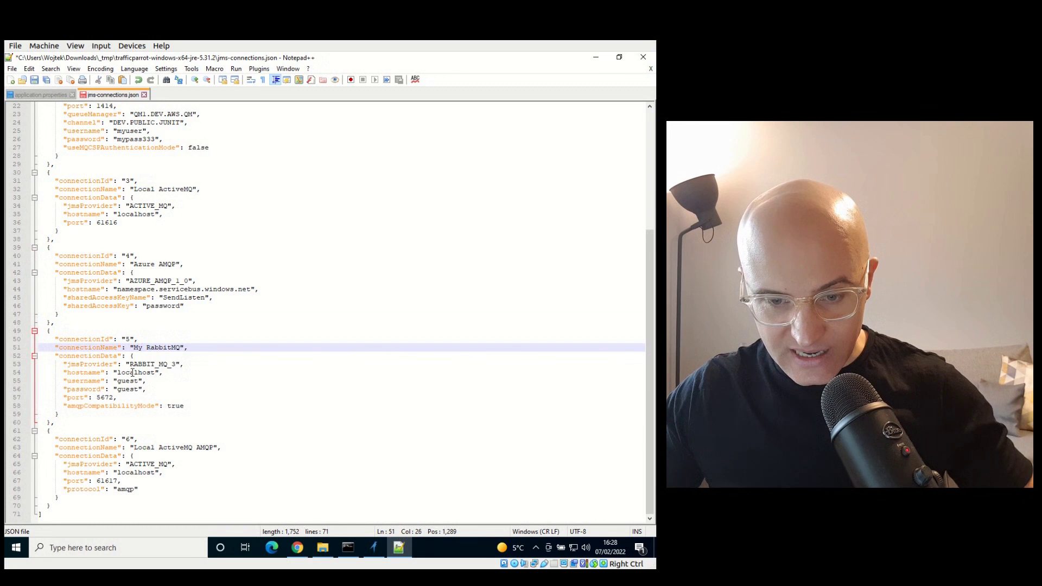
{"action": "double_click", "coordinate": [132, 373]}
{"action": "type", "text": "lo"}
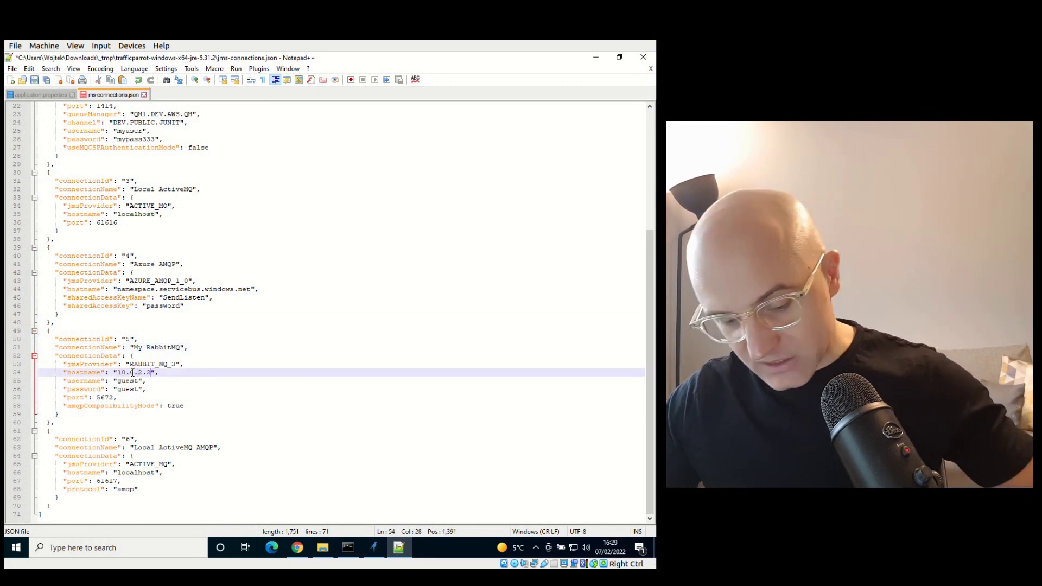
{"action": "key", "text": "ctrl+s"}
Step: On the reloaded JMS replay page, choose My RabbitMQ for both consuming requests and replaying responses, and turn on the virtual service
{"action": "key", "text": "alt+Tab"}
{"action": "left_click", "coordinate": [185, 81]}
{"action": "key", "text": "Return"}
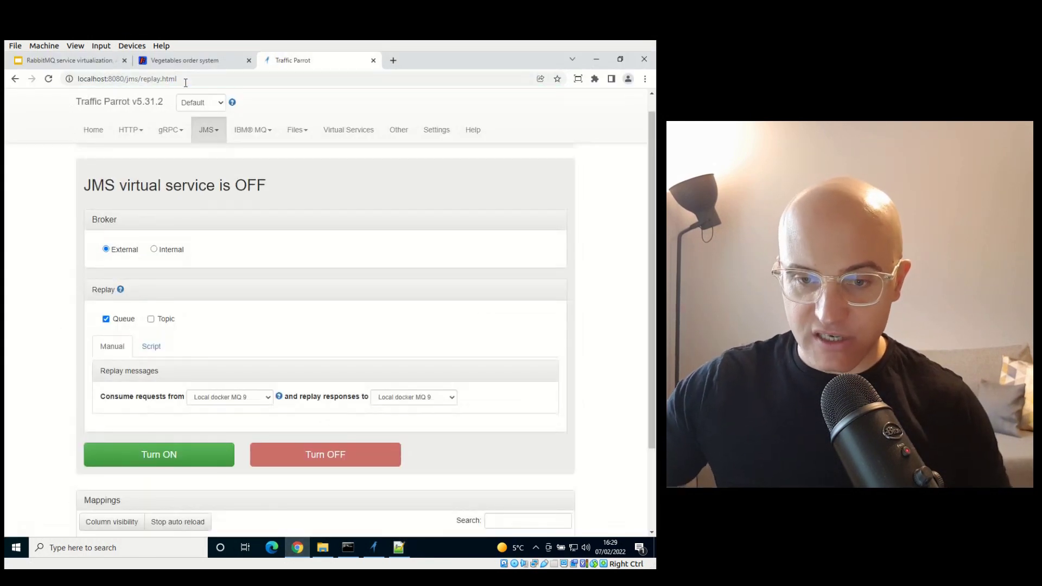
{"action": "left_click", "coordinate": [233, 399]}
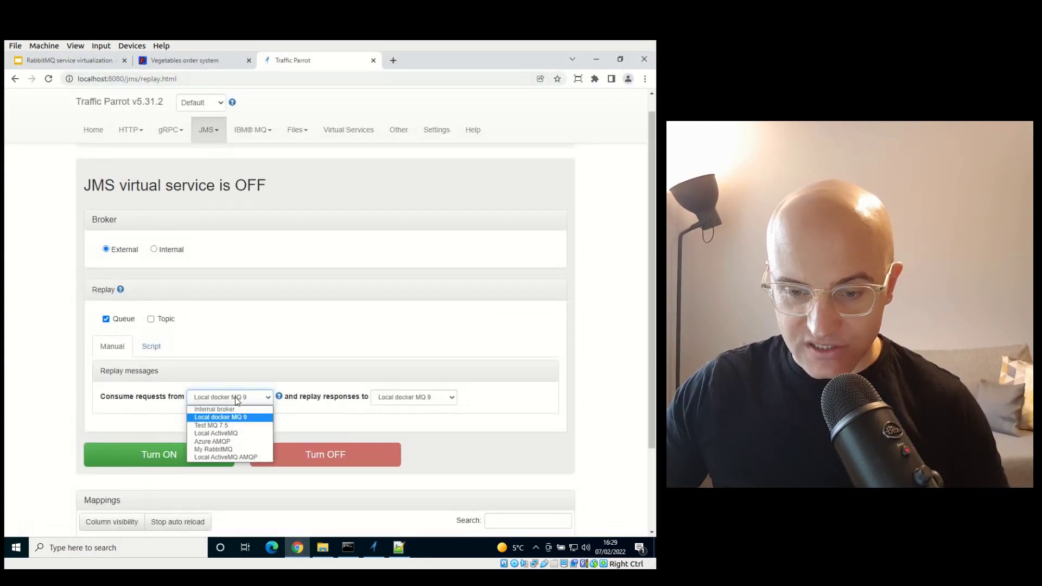
{"action": "left_click", "coordinate": [233, 449]}
{"action": "left_click", "coordinate": [431, 400]}
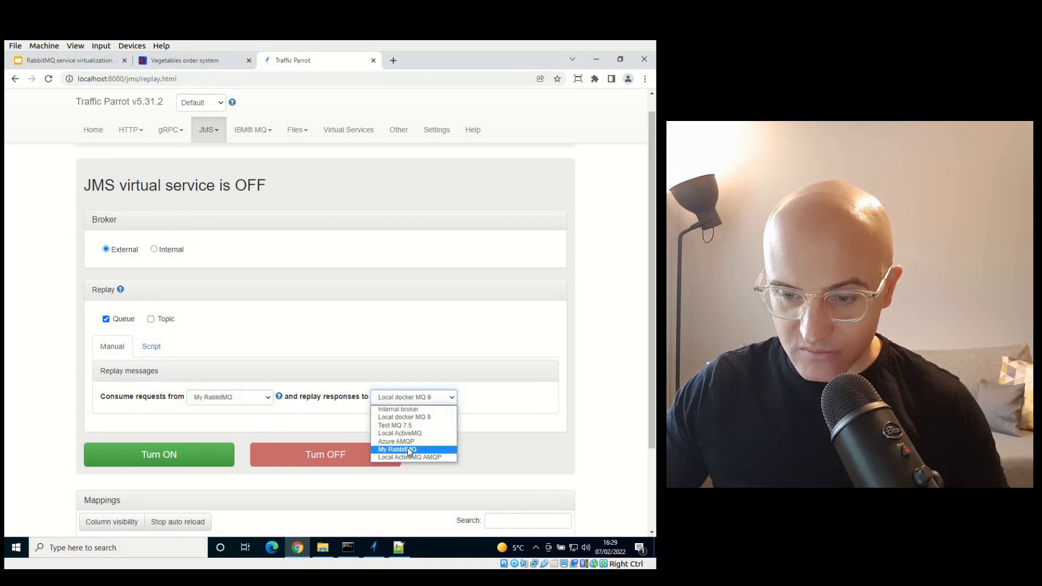
{"action": "left_click", "coordinate": [412, 449]}
{"action": "scroll", "coordinate": [276, 408], "scroll_direction": "down", "scroll_amount": 2}
{"action": "left_click", "coordinate": [161, 354]}
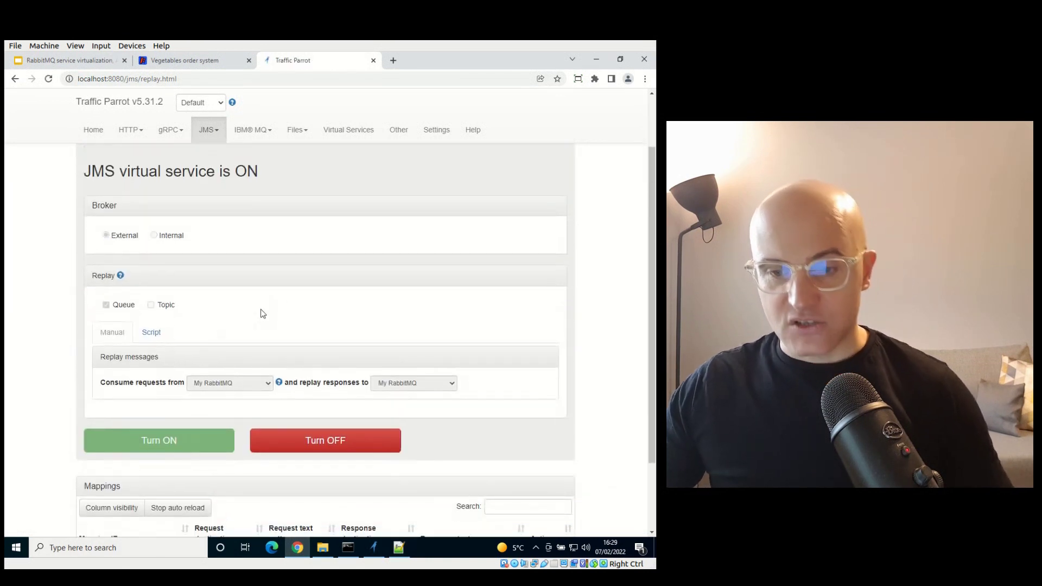
Step: Check the JMS virtual service status, and view the "Testing Vegetable Order System with Traffic Parrot" diagram slide in the presentation
{"action": "scroll", "coordinate": [252, 255], "scroll_direction": "down", "scroll_amount": 1}
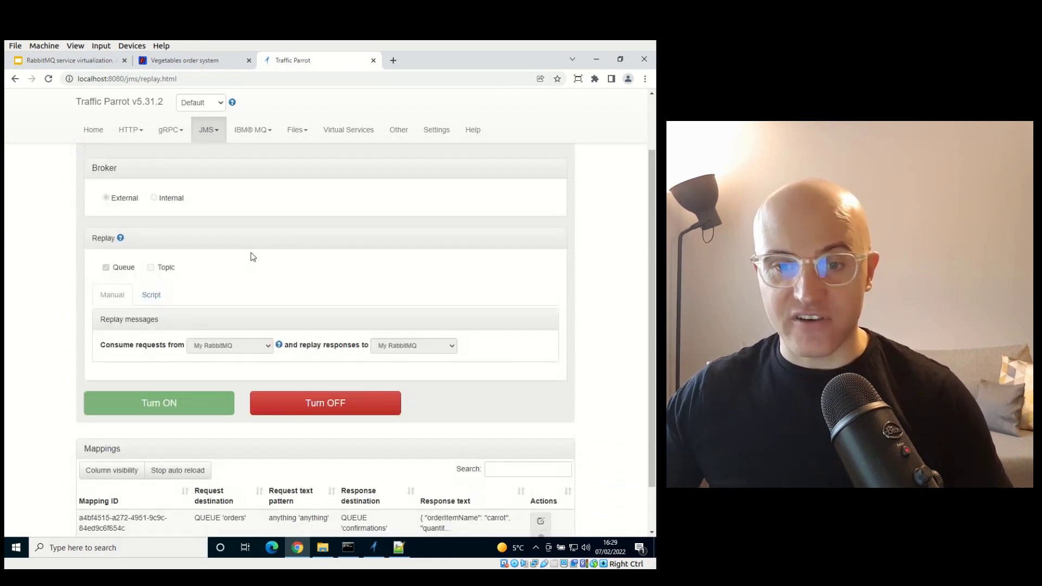
{"action": "scroll", "coordinate": [251, 252], "scroll_direction": "up", "scroll_amount": 2}
{"action": "left_click_drag", "start_coordinate": [127, 204], "coordinate": [298, 207]}
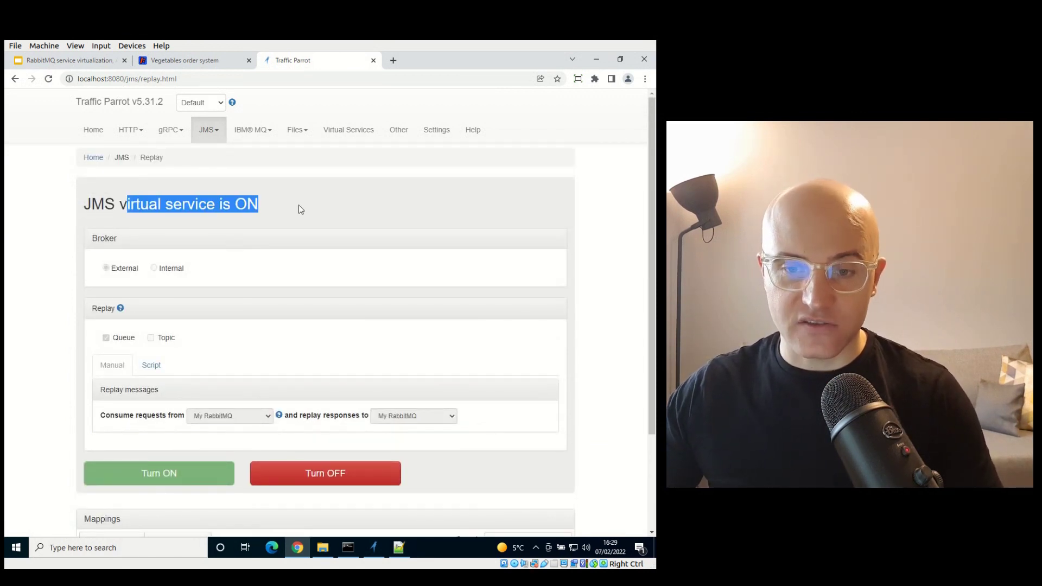
{"action": "left_click", "coordinate": [296, 205]}
{"action": "left_click", "coordinate": [93, 61]}
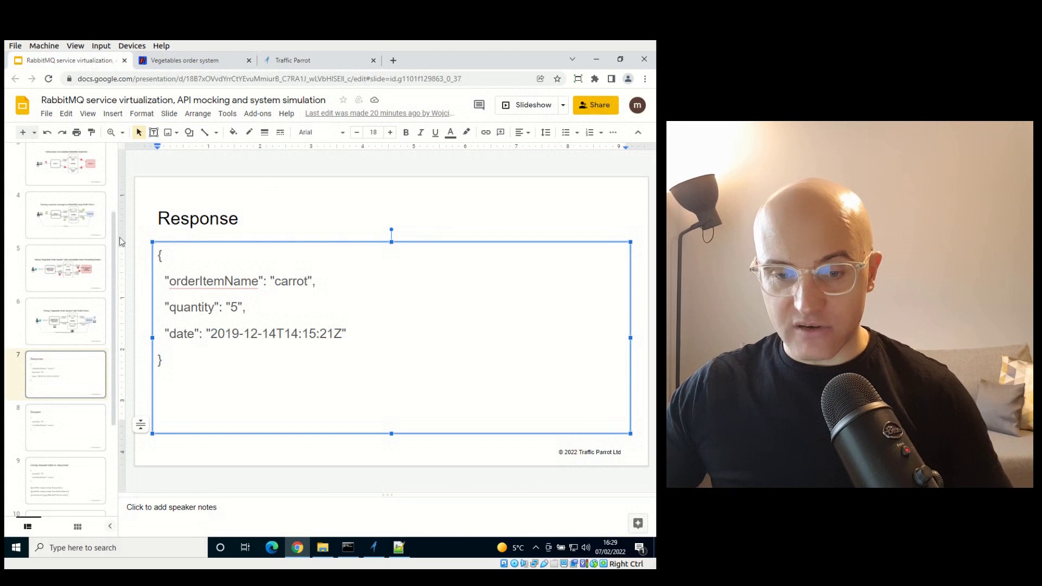
{"action": "left_click", "coordinate": [54, 319]}
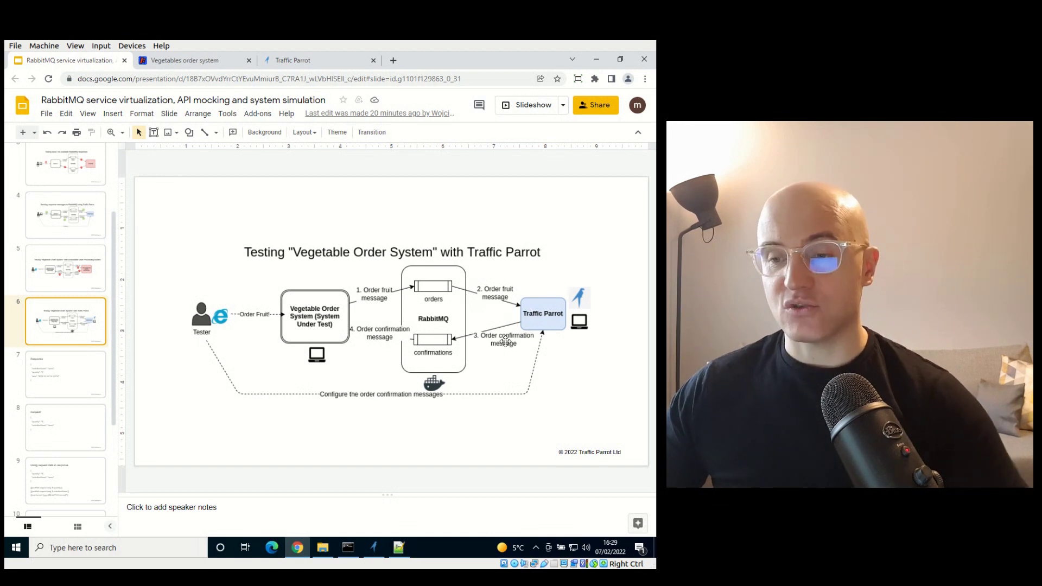
Step: In the Vegetables order system, send the order for 5 Carrot twice and check the listed order confirmations
{"action": "left_click", "coordinate": [198, 60]}
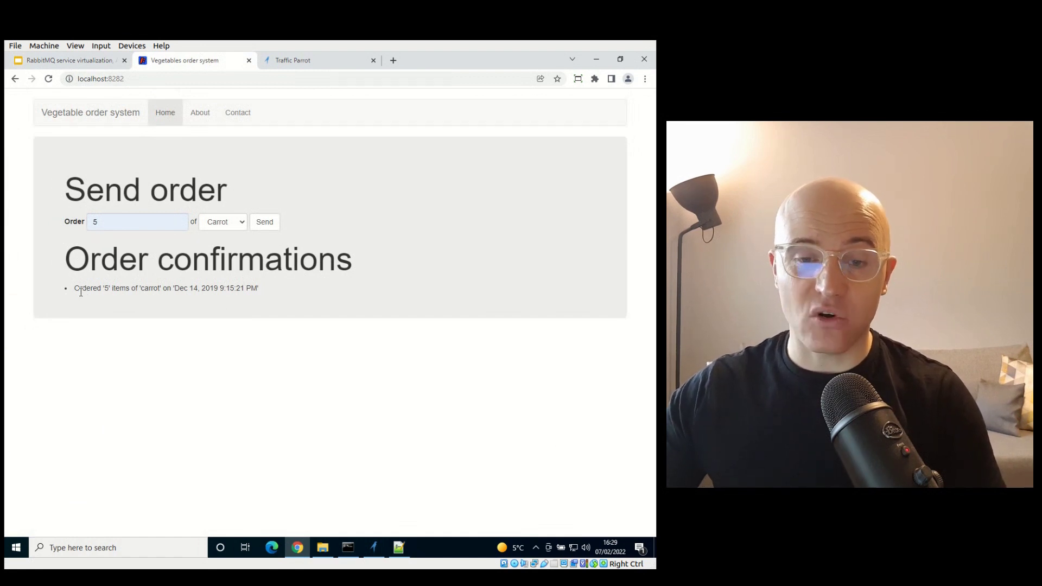
{"action": "left_click_drag", "start_coordinate": [74, 293], "coordinate": [297, 288]}
{"action": "left_click", "coordinate": [228, 293]}
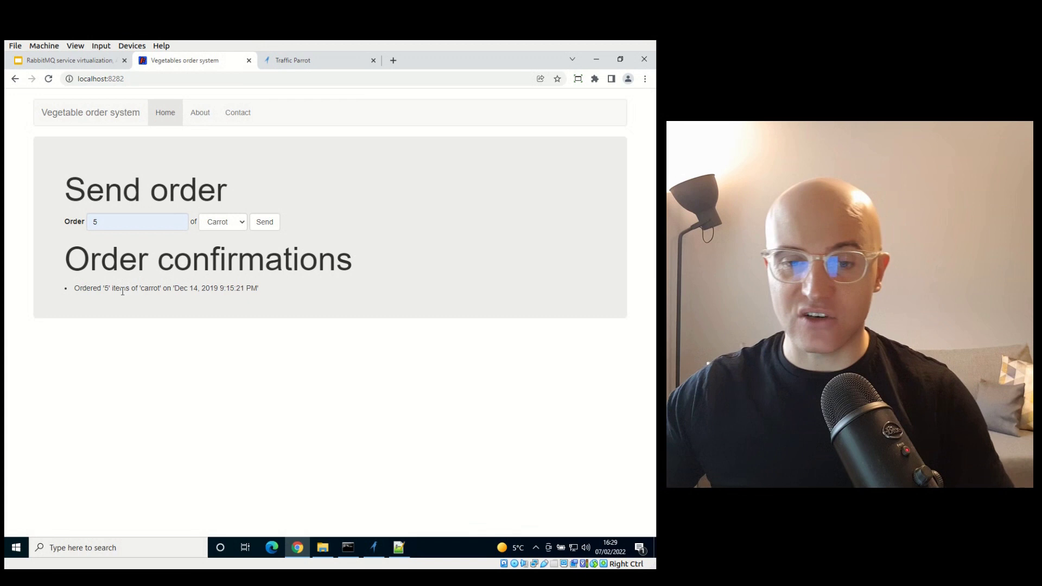
{"action": "left_click", "coordinate": [271, 226]}
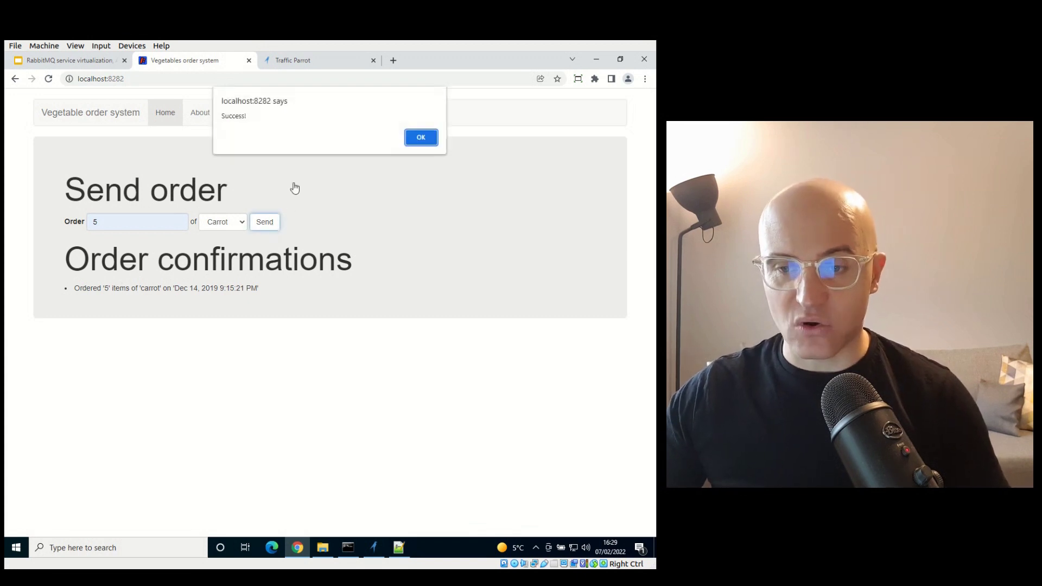
{"action": "left_click", "coordinate": [429, 140]}
{"action": "left_click", "coordinate": [277, 222]}
{"action": "left_click", "coordinate": [420, 138]}
{"action": "left_click_drag", "start_coordinate": [261, 310], "coordinate": [289, 323]}
{"action": "left_click", "coordinate": [55, 288]}
{"action": "left_click", "coordinate": [289, 324]}
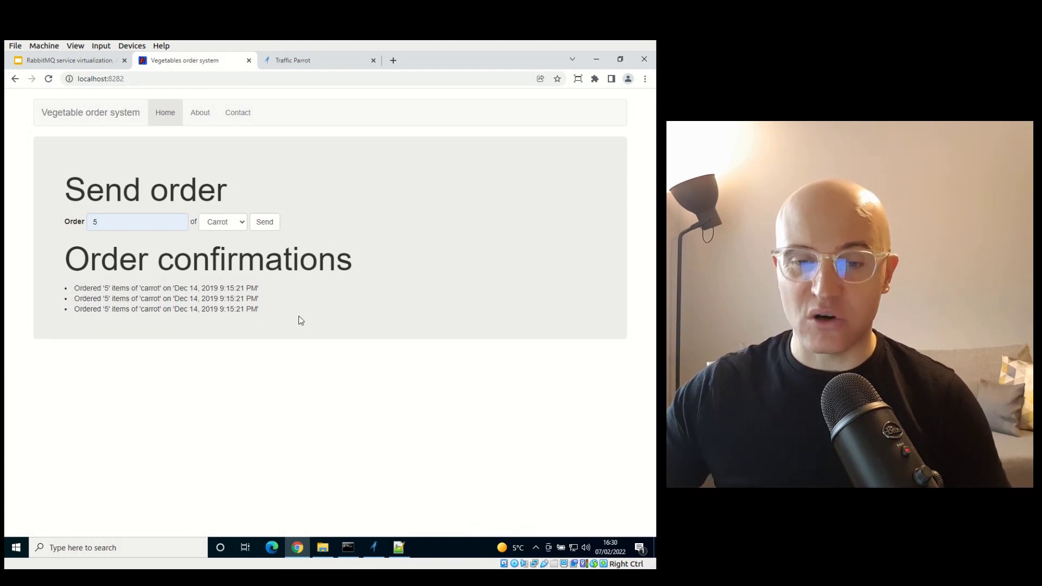
Step: Present the "Testing Vegetable Order System with Traffic Parrot" slide full screen, and leave the slideshow
{"action": "key", "text": "ctrl+shift+Tab"}
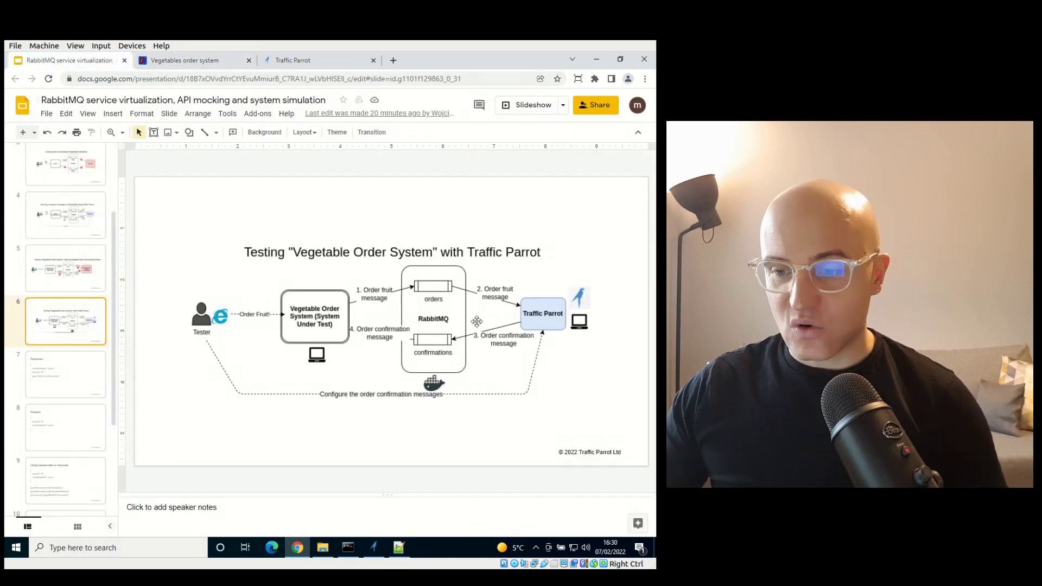
{"action": "left_click", "coordinate": [533, 108]}
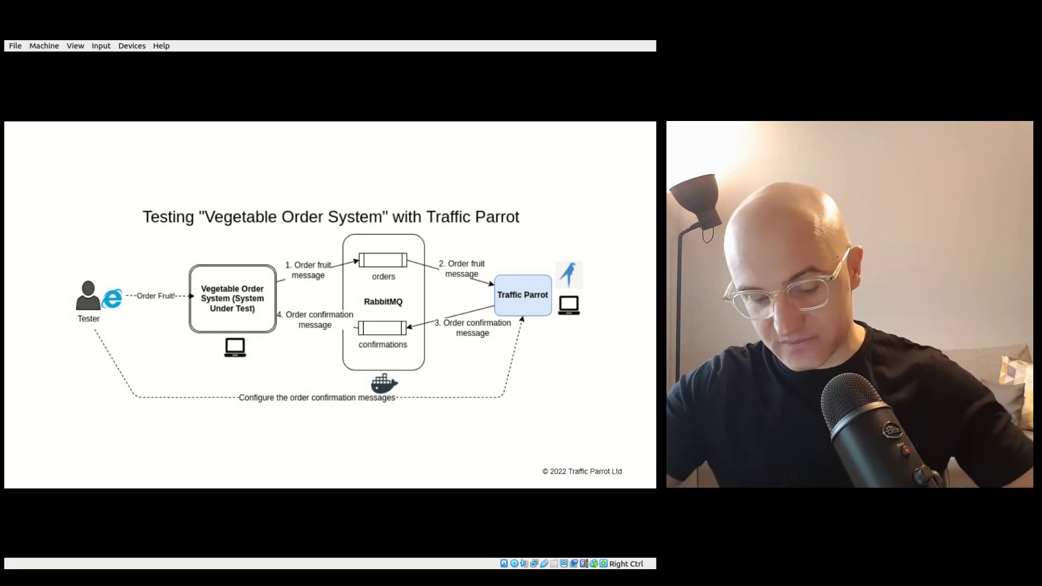
{"action": "key", "text": "alt+Tab"}
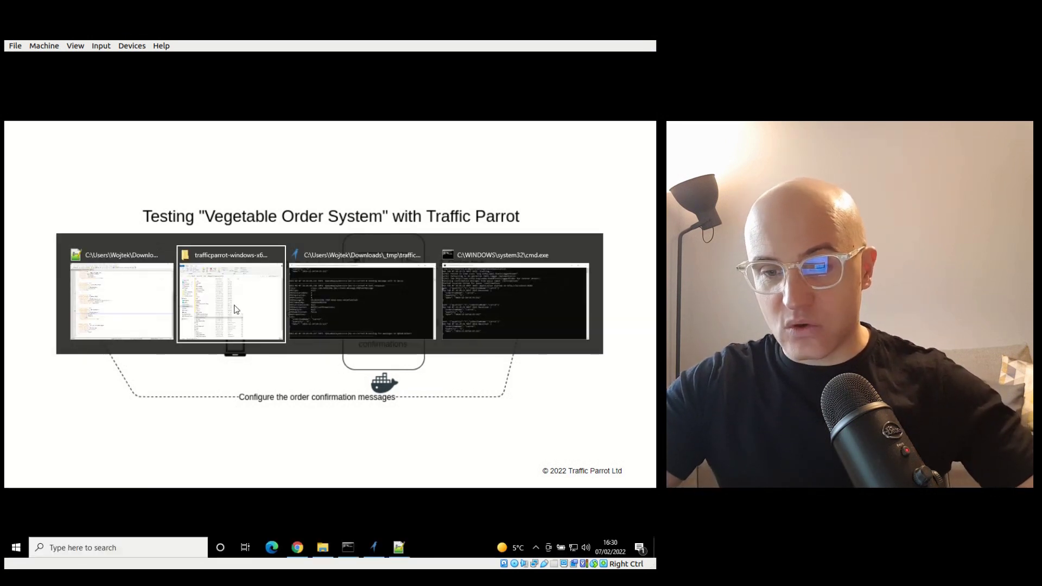
{"action": "key", "text": "Escape"}
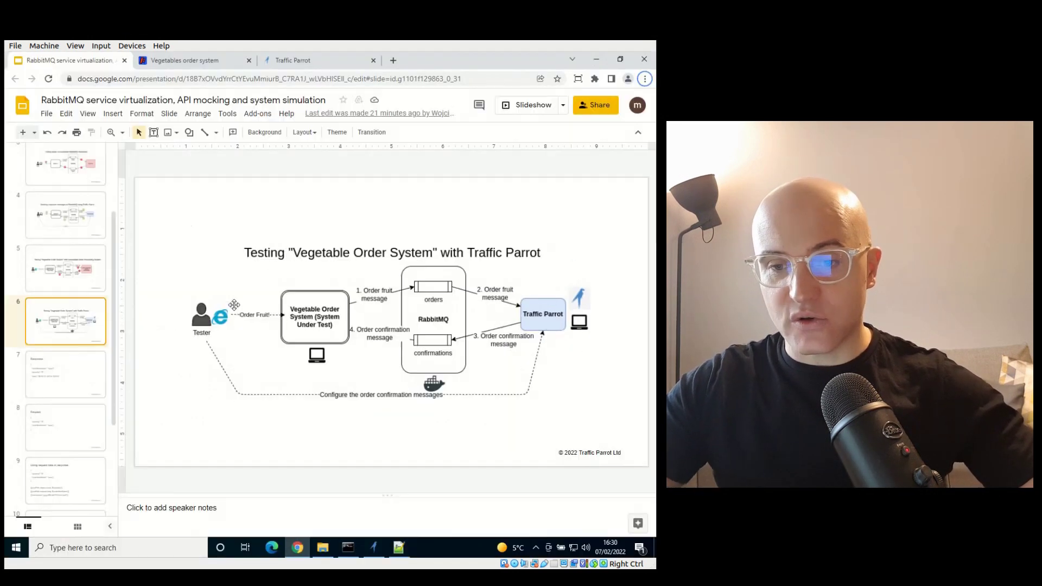
Step: Send an order for 1 Potato in the Vegetables order system and compare the newest confirmation with the order
{"action": "left_click", "coordinate": [300, 60]}
{"action": "left_click", "coordinate": [184, 60]}
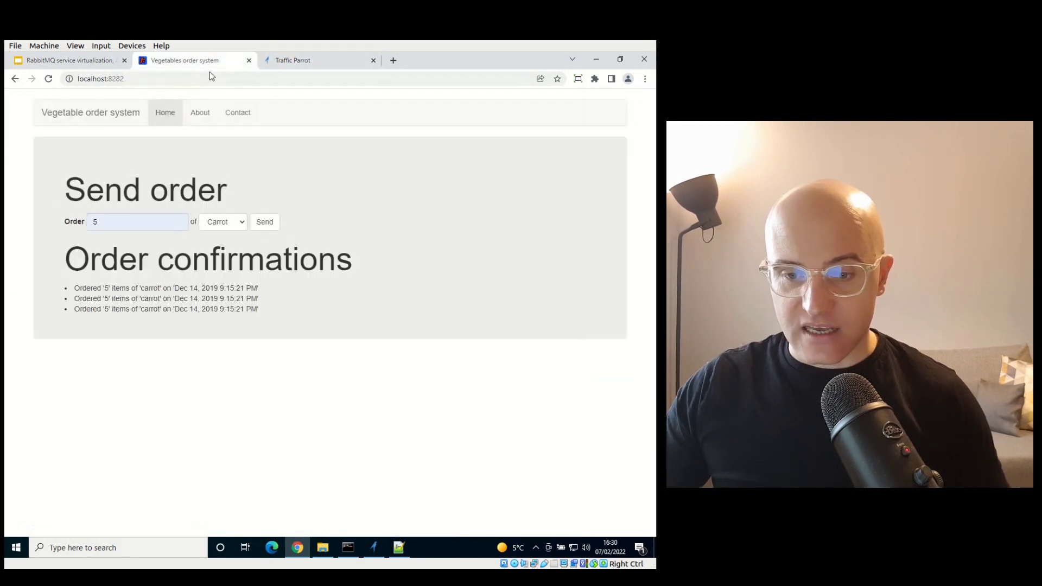
{"action": "double_click", "coordinate": [137, 225]}
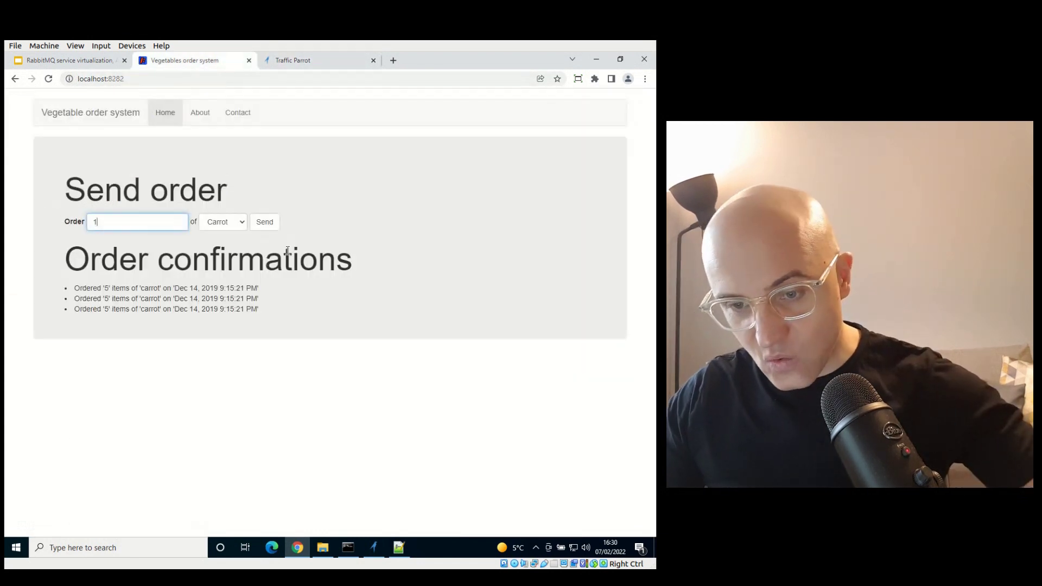
{"action": "type", "text": "1"}
{"action": "left_click", "coordinate": [235, 220]}
{"action": "left_click", "coordinate": [217, 243]}
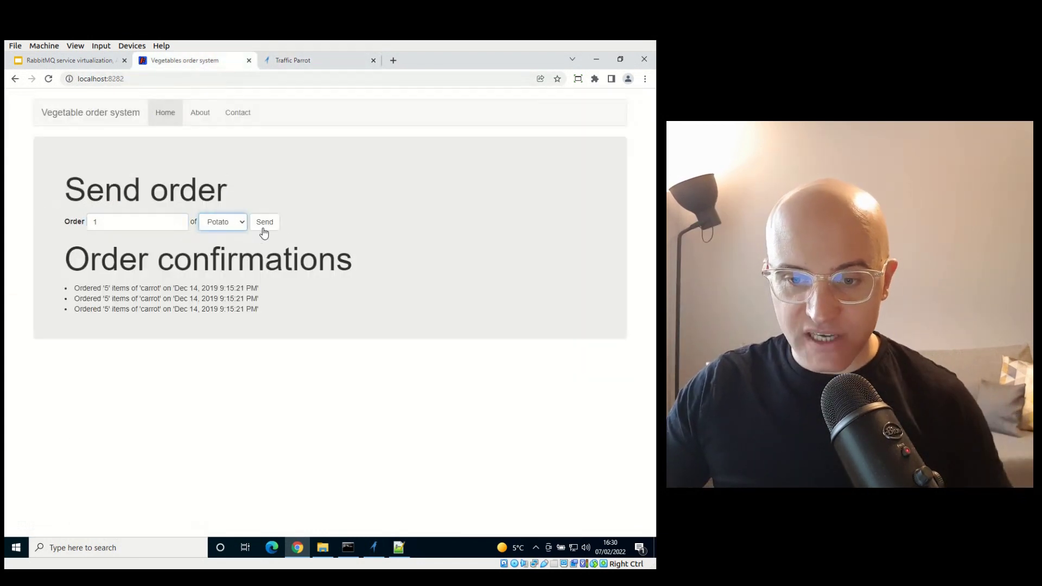
{"action": "left_click", "coordinate": [264, 225]}
{"action": "left_click", "coordinate": [411, 142]}
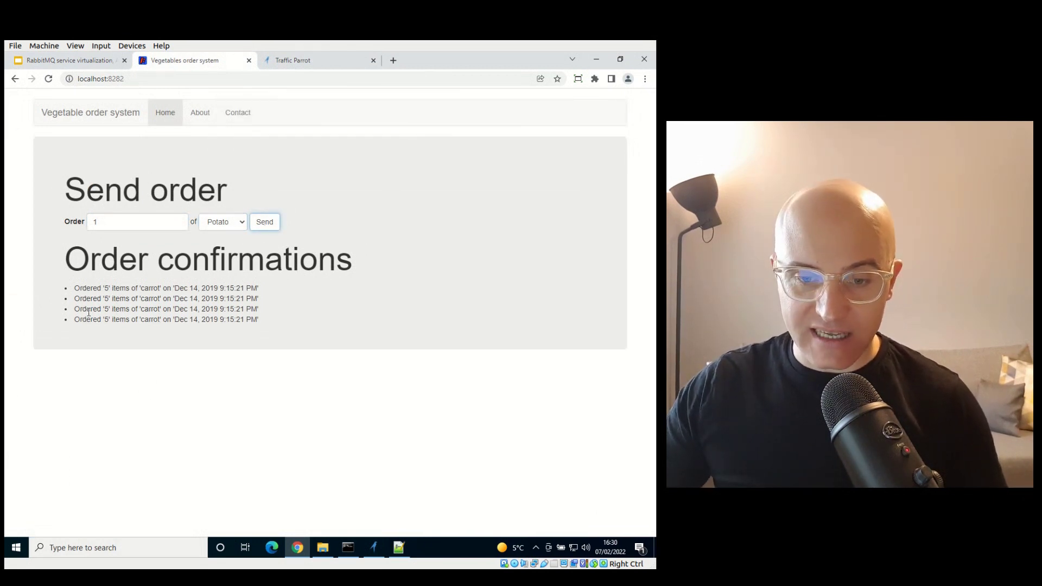
{"action": "left_click_drag", "start_coordinate": [76, 317], "coordinate": [272, 321]}
{"action": "left_click", "coordinate": [107, 318]}
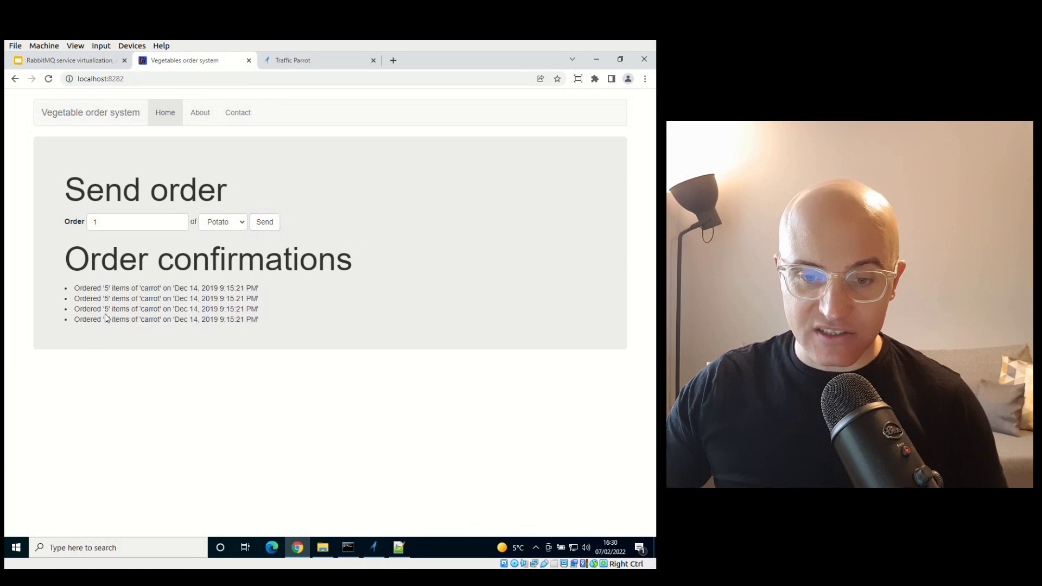
{"action": "left_click_drag", "start_coordinate": [103, 318], "coordinate": [174, 320]}
{"action": "left_click", "coordinate": [195, 320]}
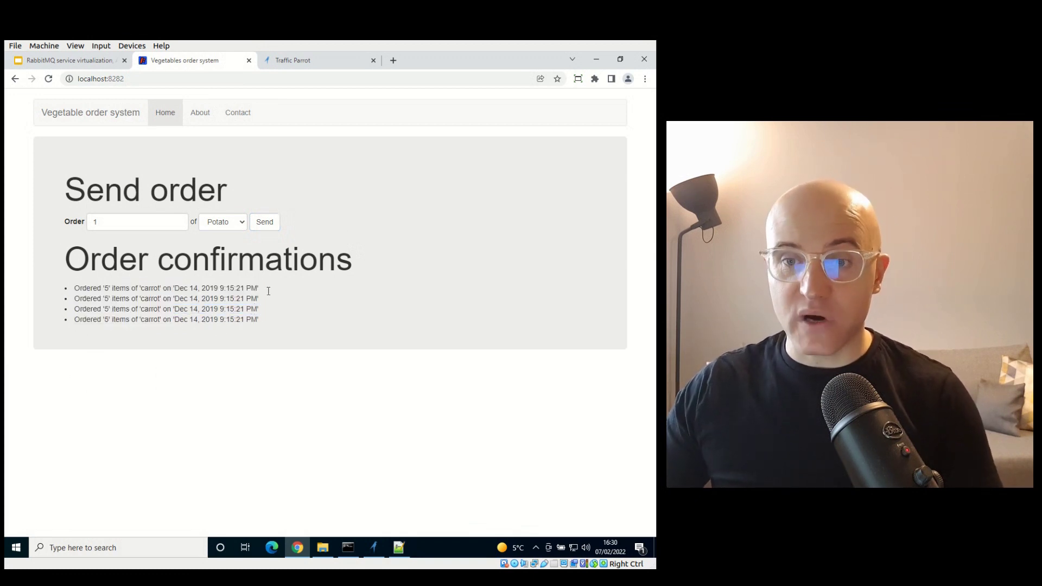
Step: Turn off the JMS virtual service and open the orders mapping for editing, inspecting the fixed item name, quantity and date in its response body
{"action": "key", "text": "ctrl+Tab"}
{"action": "left_click", "coordinate": [344, 473]}
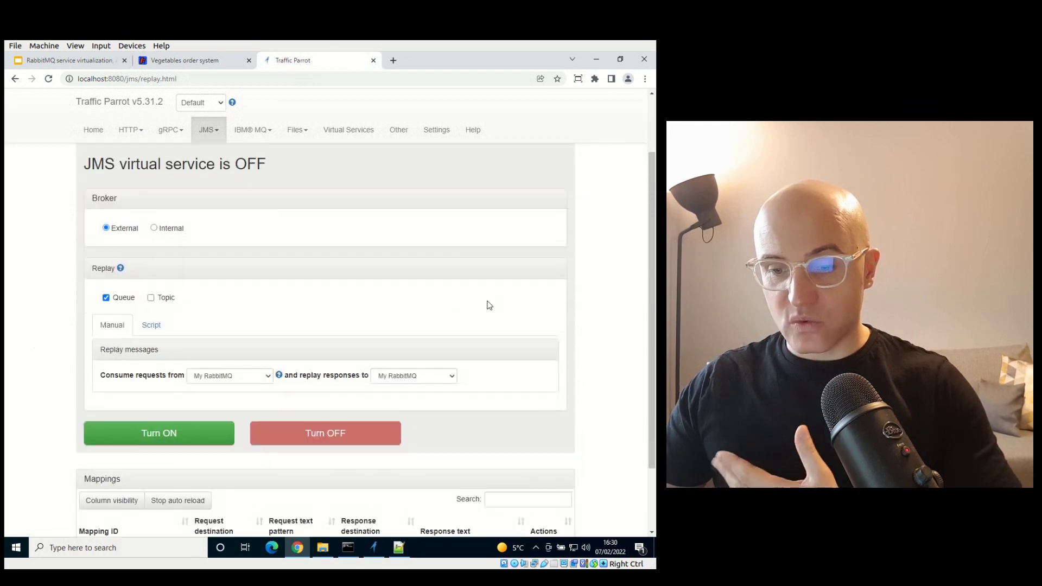
{"action": "scroll", "coordinate": [482, 326], "scroll_direction": "down", "scroll_amount": 2}
{"action": "left_click", "coordinate": [540, 466]}
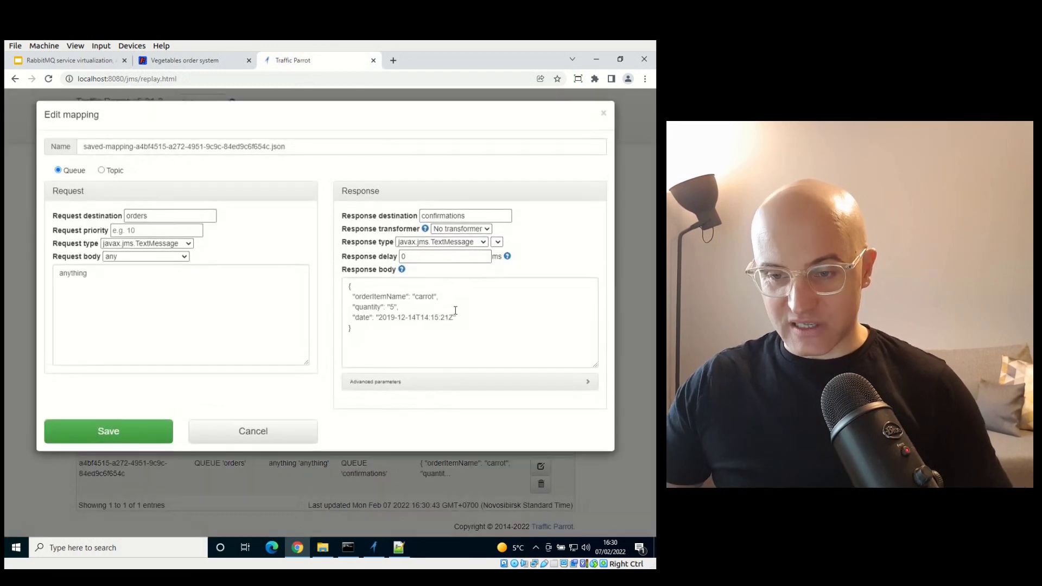
{"action": "left_click_drag", "start_coordinate": [461, 348], "coordinate": [319, 279]}
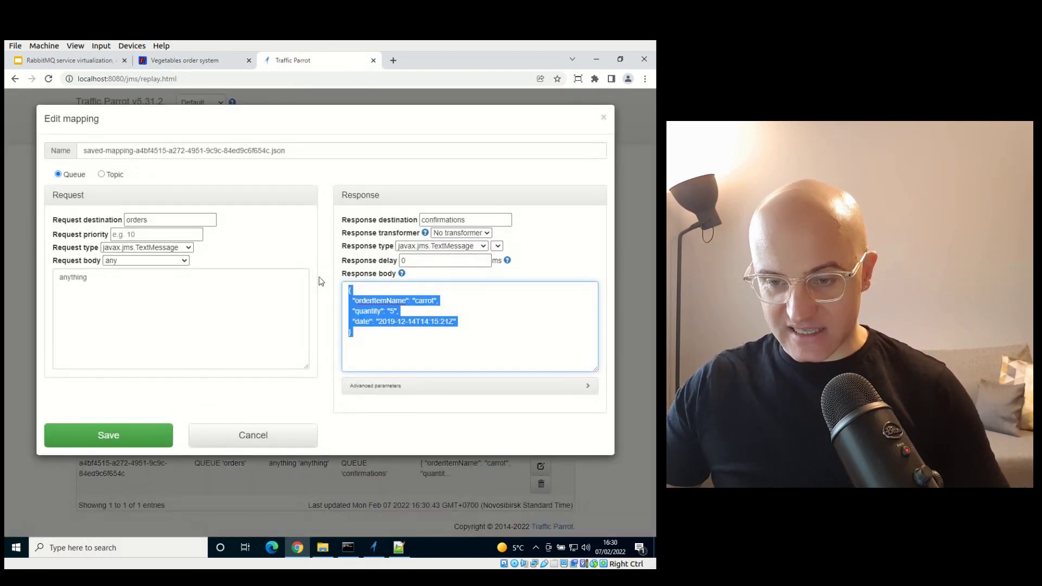
{"action": "left_click", "coordinate": [402, 314]}
{"action": "double_click", "coordinate": [424, 300]}
{"action": "left_click", "coordinate": [395, 312]}
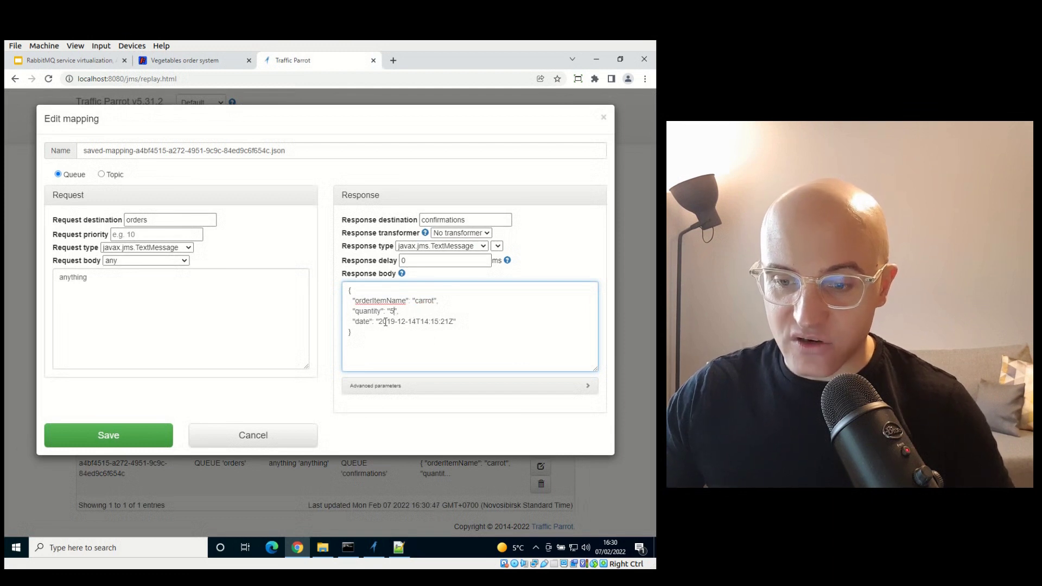
{"action": "left_click_drag", "start_coordinate": [379, 323], "coordinate": [455, 321]}
Step: Examine the Request slide and the jsonPath and now expressions on the "Using request data in response" slide
{"action": "left_click", "coordinate": [22, 64]}
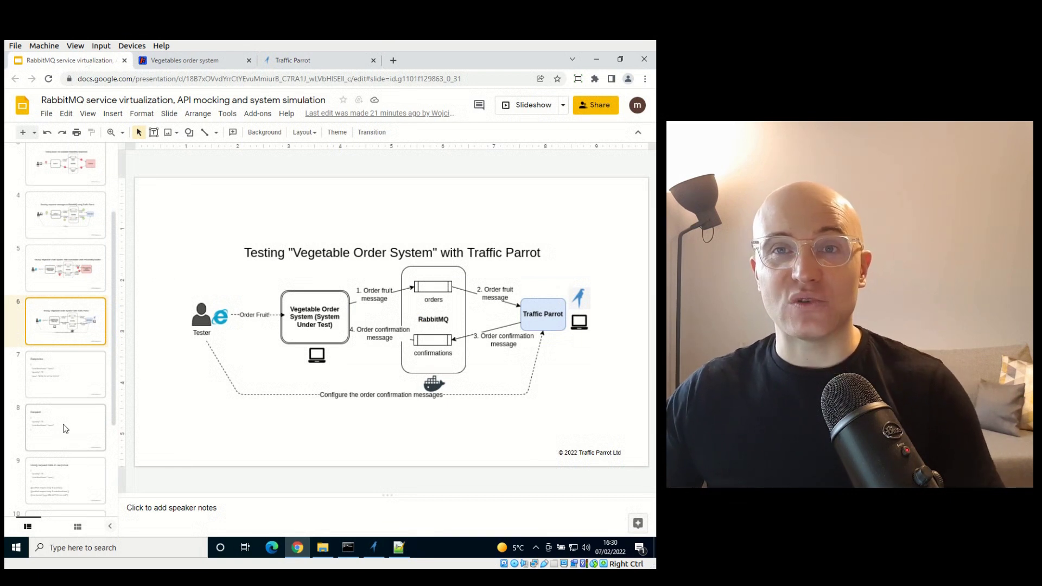
{"action": "left_click", "coordinate": [65, 429]}
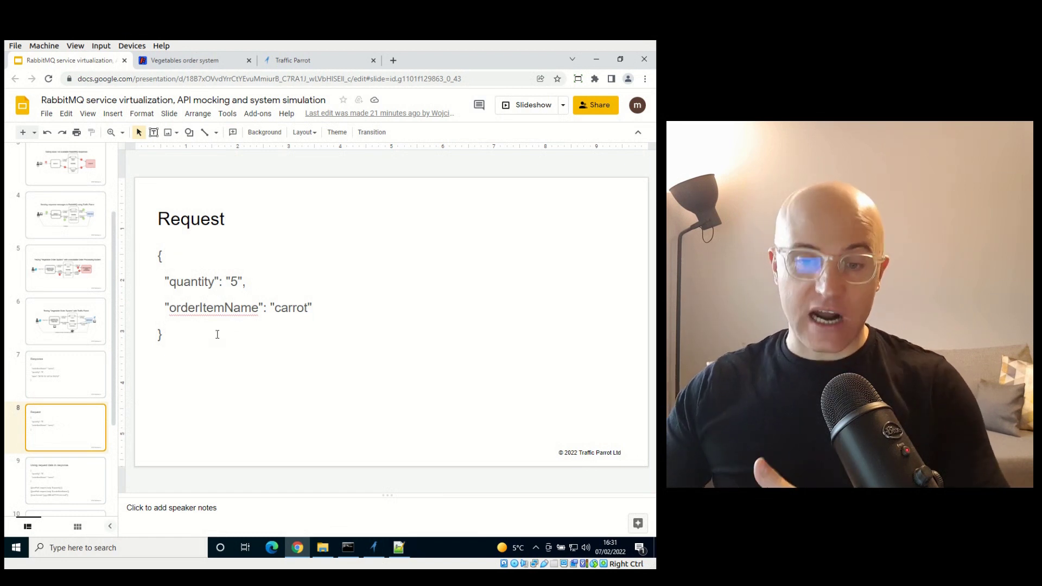
{"action": "left_click", "coordinate": [75, 487]}
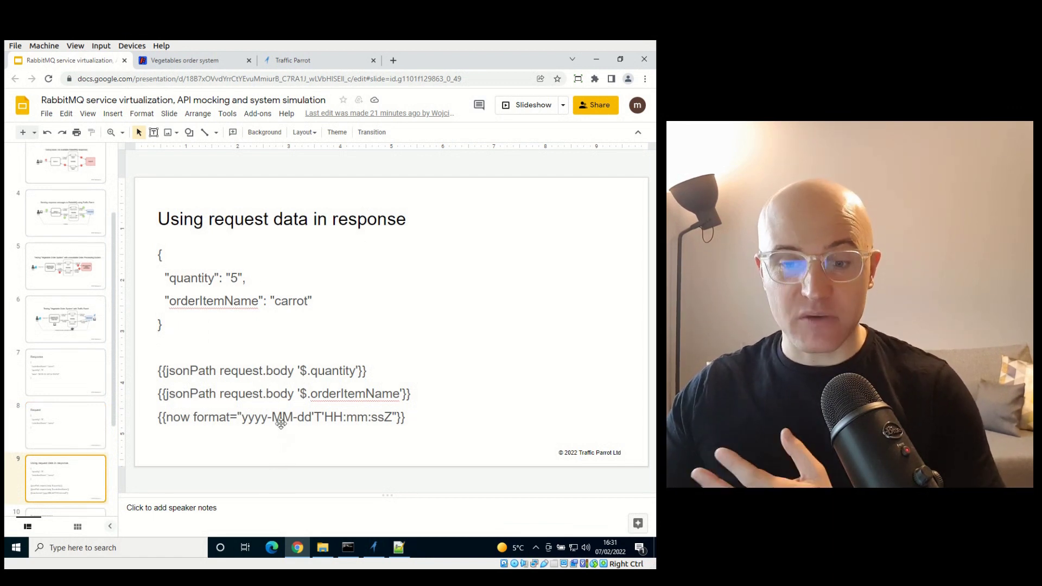
{"action": "double_click", "coordinate": [193, 375]}
{"action": "left_click_drag", "start_coordinate": [217, 373], "coordinate": [300, 373]}
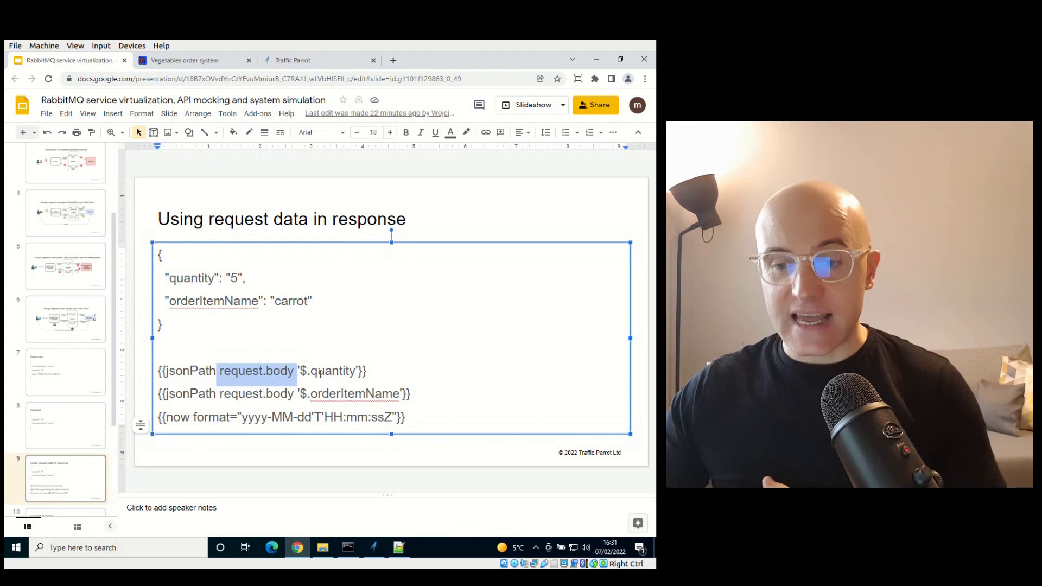
{"action": "left_click", "coordinate": [320, 373]}
{"action": "double_click", "coordinate": [325, 373]}
{"action": "double_click", "coordinate": [350, 398]}
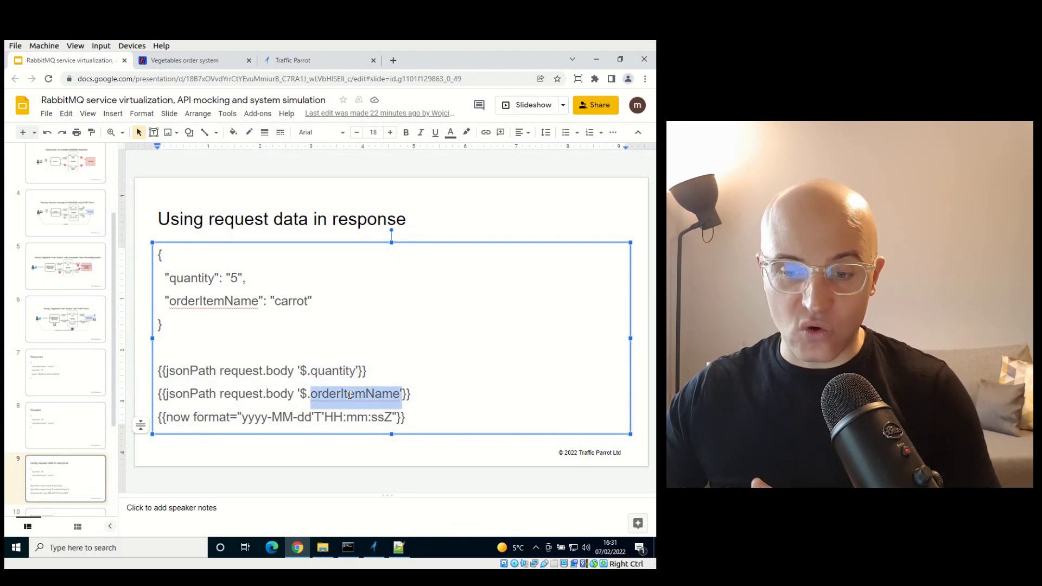
{"action": "left_click", "coordinate": [179, 417]}
{"action": "double_click", "coordinate": [179, 417]}
{"action": "left_click_drag", "start_coordinate": [242, 417], "coordinate": [429, 426]}
{"action": "scroll", "coordinate": [74, 465], "scroll_direction": "down", "scroll_amount": 2}
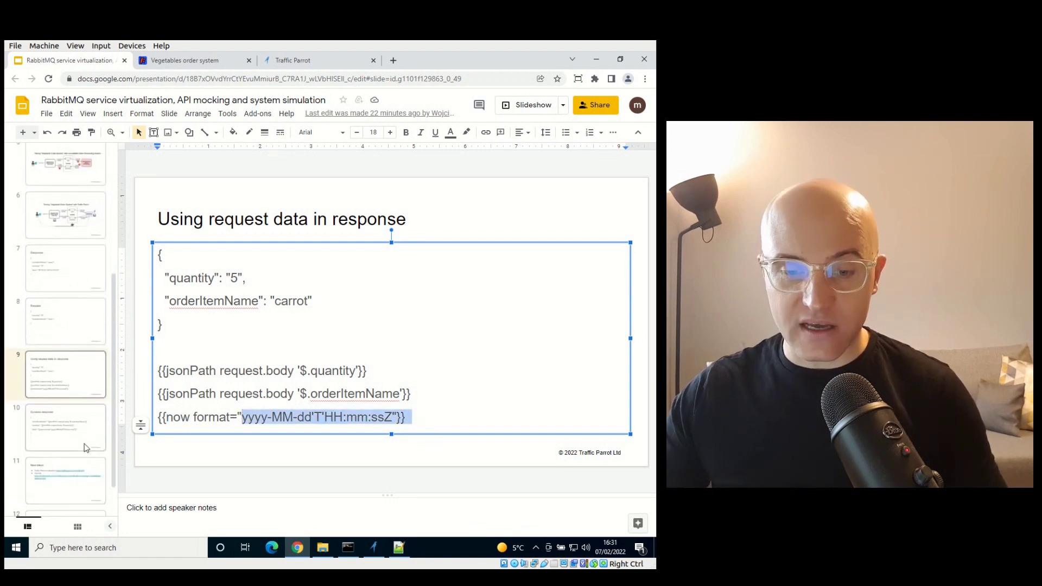
Step: Copy the JSON template from the "Dynamic response" slide and replace the whole response body of the Traffic Parrot mapping with it
{"action": "left_click", "coordinate": [87, 442]}
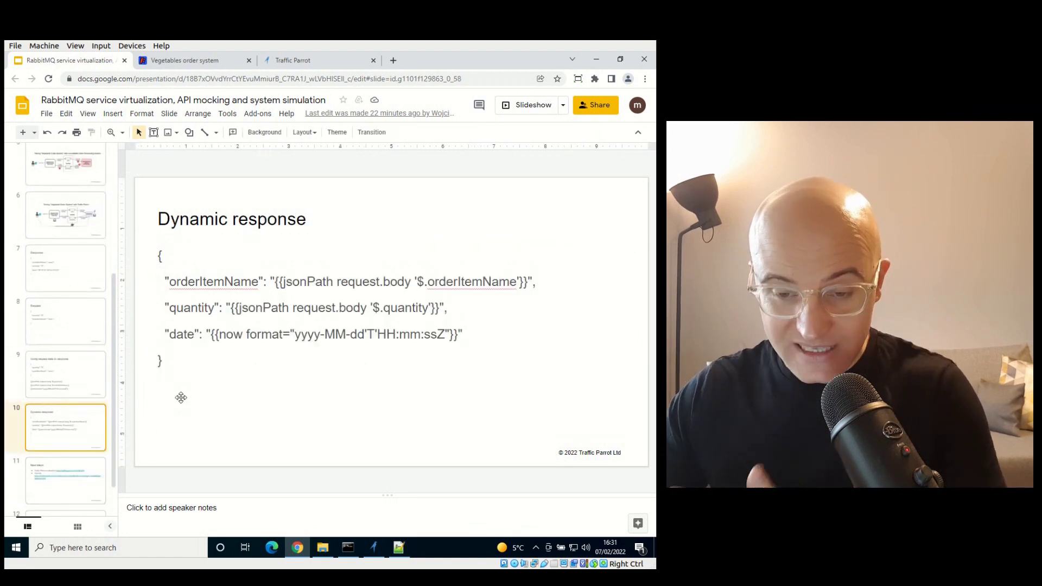
{"action": "left_click", "coordinate": [184, 366]}
{"action": "left_click_drag", "start_coordinate": [184, 366], "coordinate": [140, 263]}
{"action": "key", "text": "ctrl+c"}
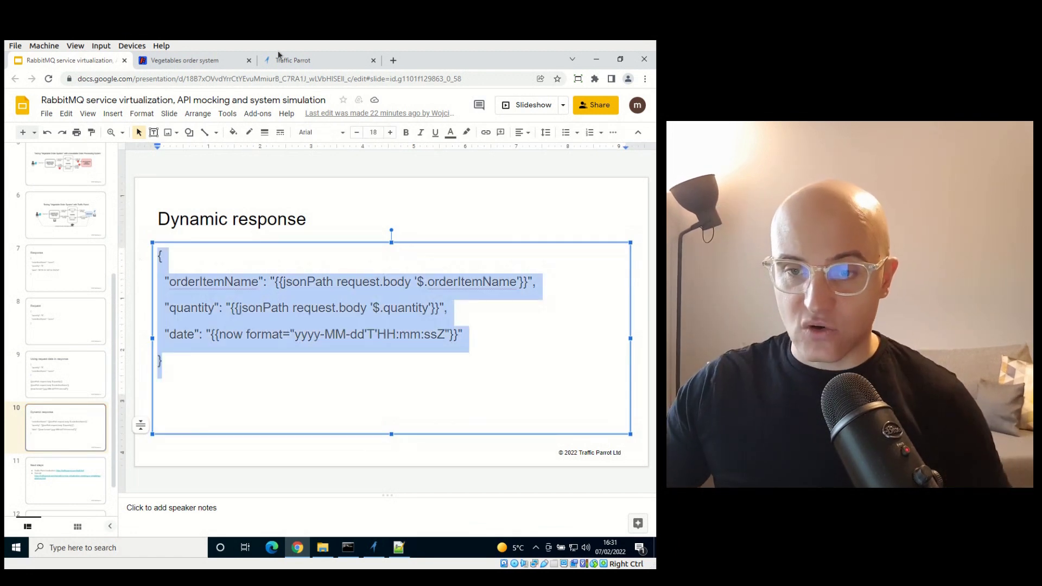
{"action": "left_click", "coordinate": [312, 60]}
{"action": "left_click_drag", "start_coordinate": [419, 350], "coordinate": [335, 285]}
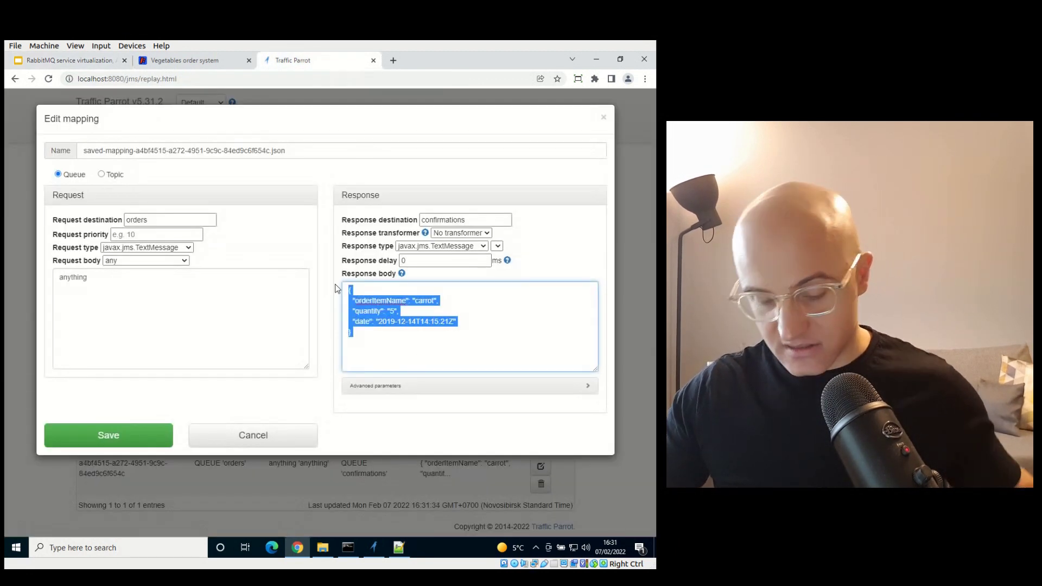
{"action": "key", "text": "ctrl+v"}
Step: Review the orderItemName, quantity and date expressions in the response body, save the mapping, and turn the virtual service back on
{"action": "double_click", "coordinate": [384, 302]}
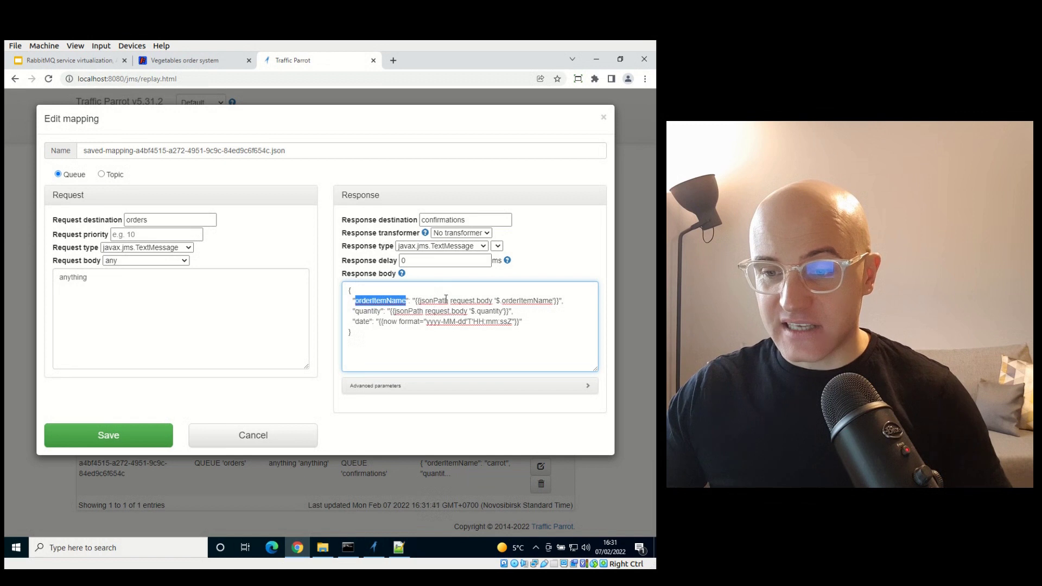
{"action": "double_click", "coordinate": [535, 299]}
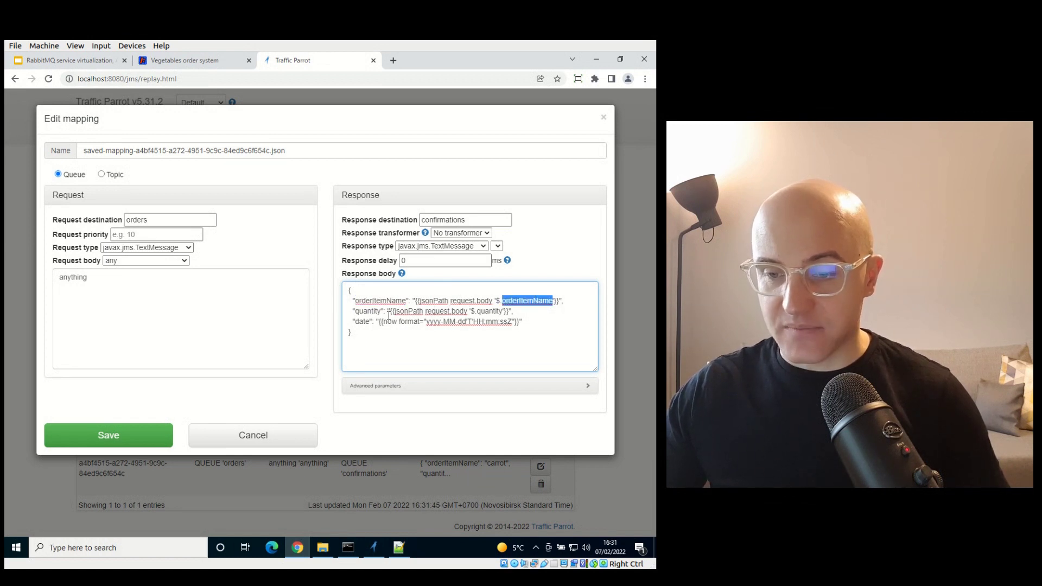
{"action": "double_click", "coordinate": [488, 312]}
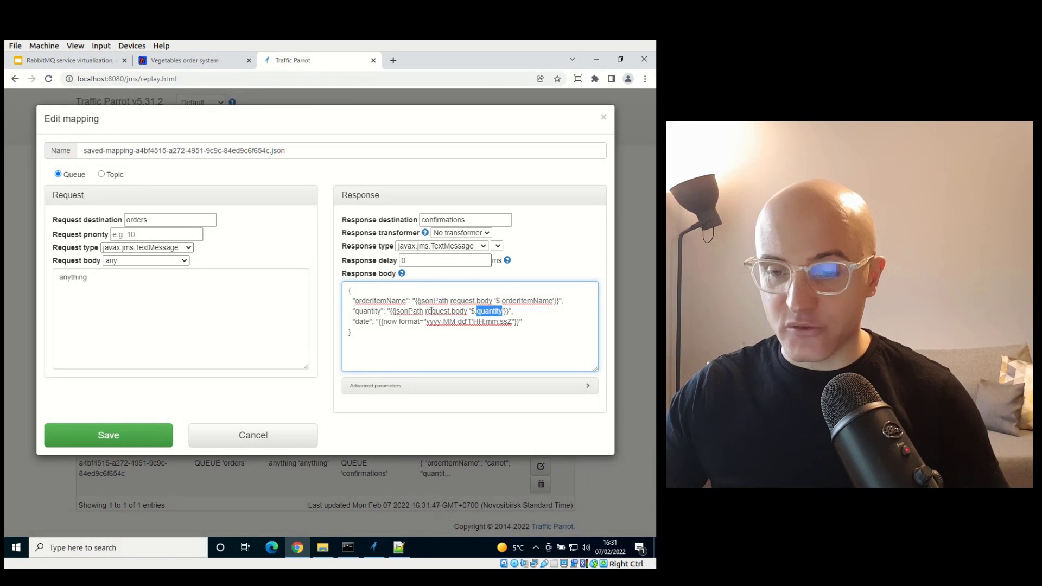
{"action": "left_click_drag", "start_coordinate": [377, 322], "coordinate": [455, 322]}
{"action": "left_click", "coordinate": [465, 324]}
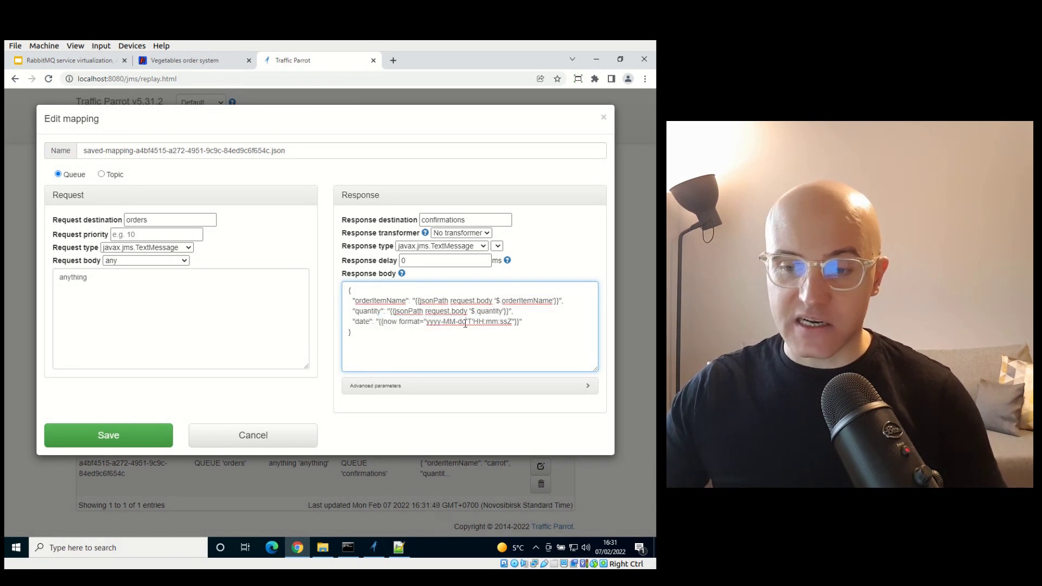
{"action": "left_click", "coordinate": [125, 434]}
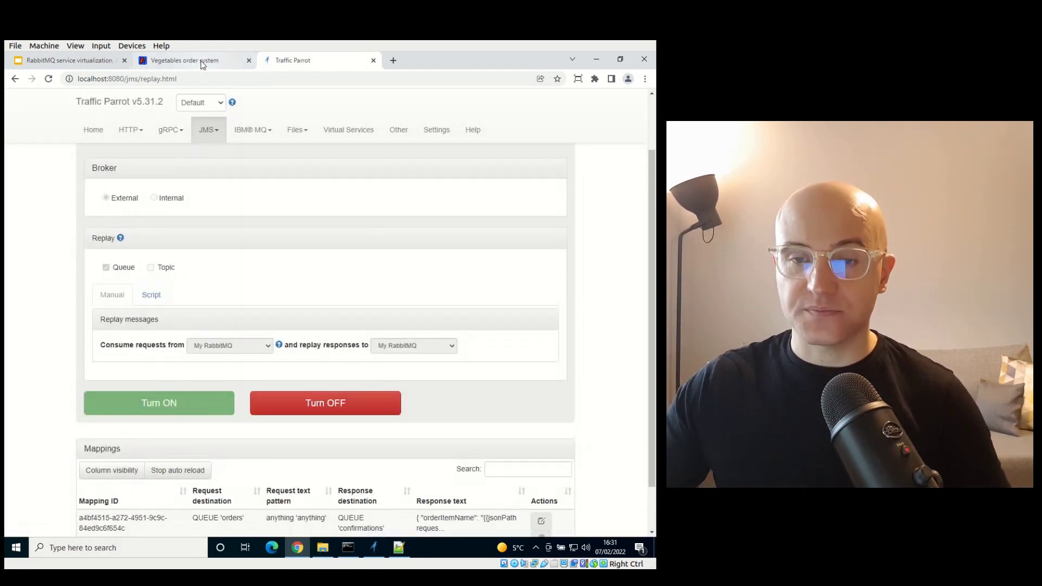
Step: Resend the order for 1 Potato in the Vegetables order system and check the item, quantity and date of its confirmation
{"action": "left_click", "coordinate": [201, 61]}
{"action": "left_click", "coordinate": [259, 230]}
{"action": "left_click", "coordinate": [423, 139]}
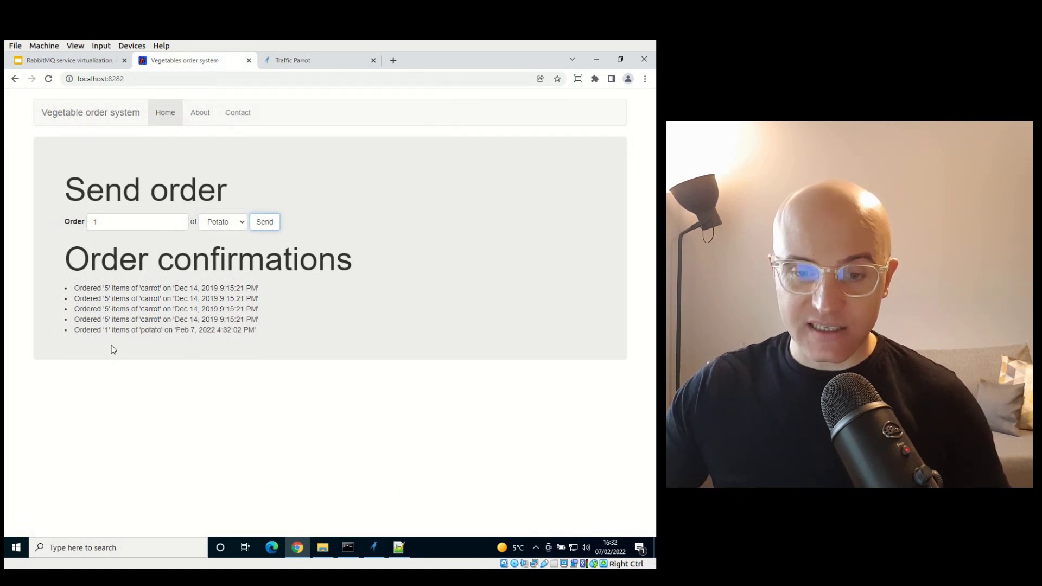
{"action": "left_click_drag", "start_coordinate": [81, 331], "coordinate": [272, 333]}
Step: Return to the presentation's "Testing Vegetable Order System with Traffic Parrot" diagram slide
{"action": "left_click", "coordinate": [70, 60]}
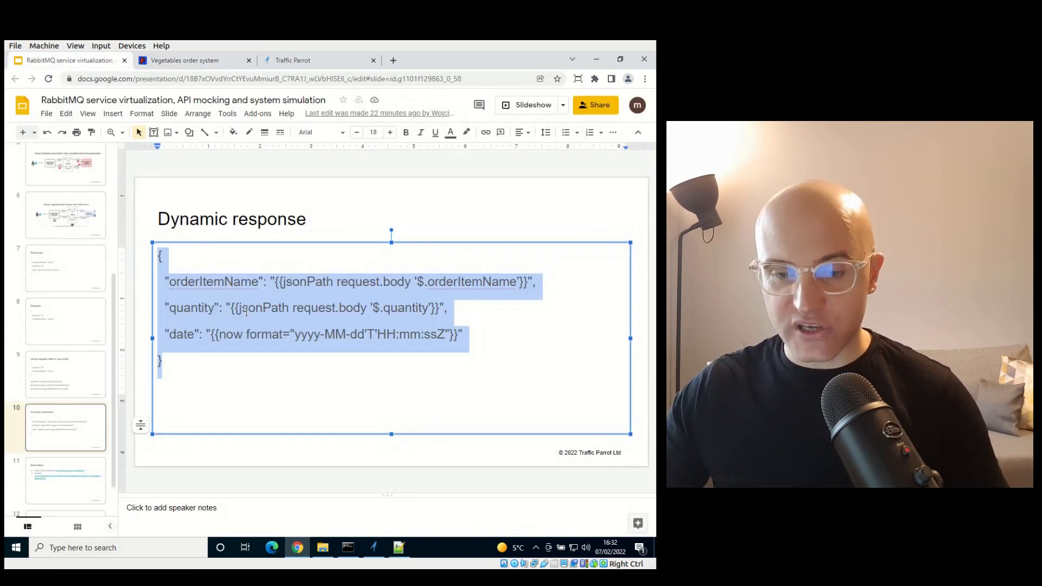
{"action": "left_click", "coordinate": [80, 225]}
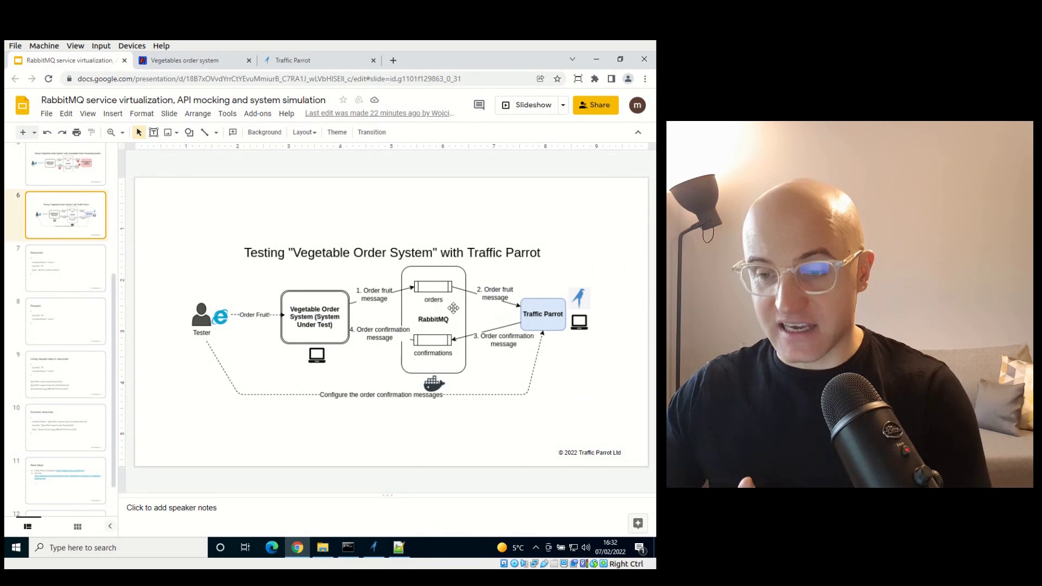